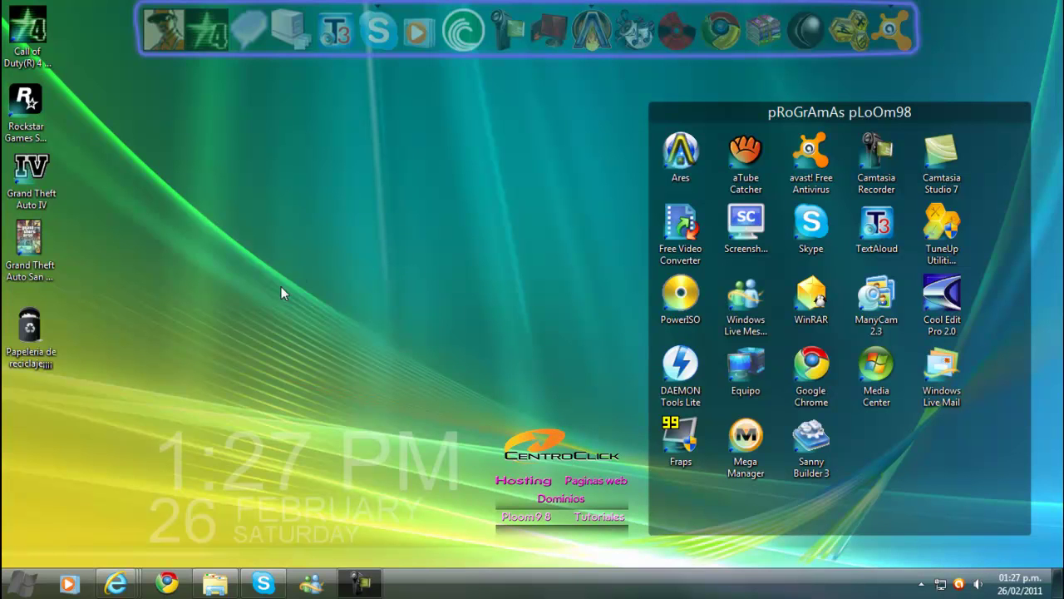
Step: View the YouTube channel page with the Windows 7 theme video and its links in Internet Explorer, and minimize the browser
{"action": "mouse_move", "coordinate": [117, 582]}
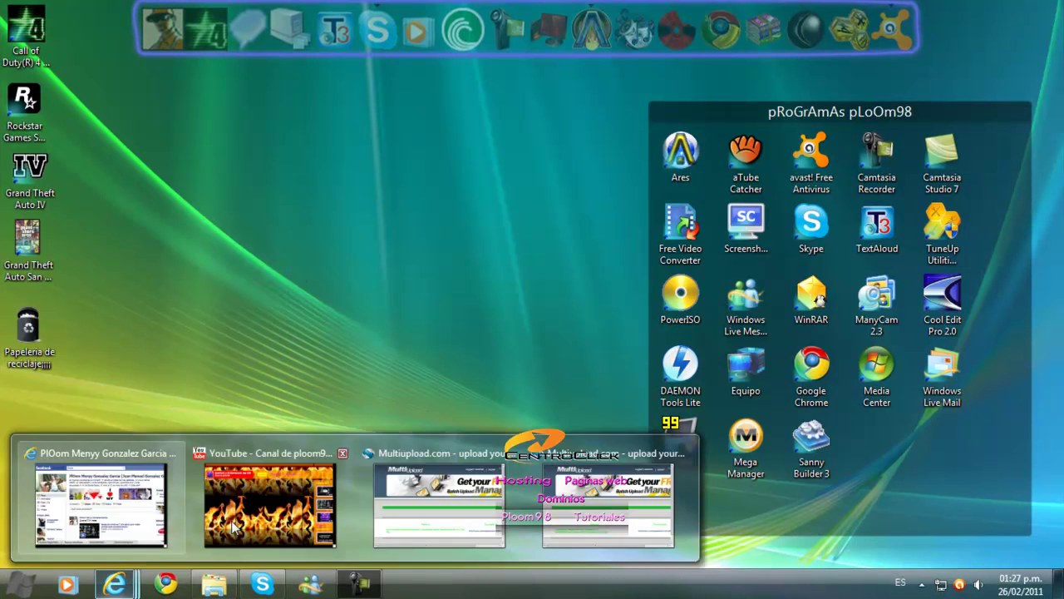
{"action": "left_click", "coordinate": [312, 519]}
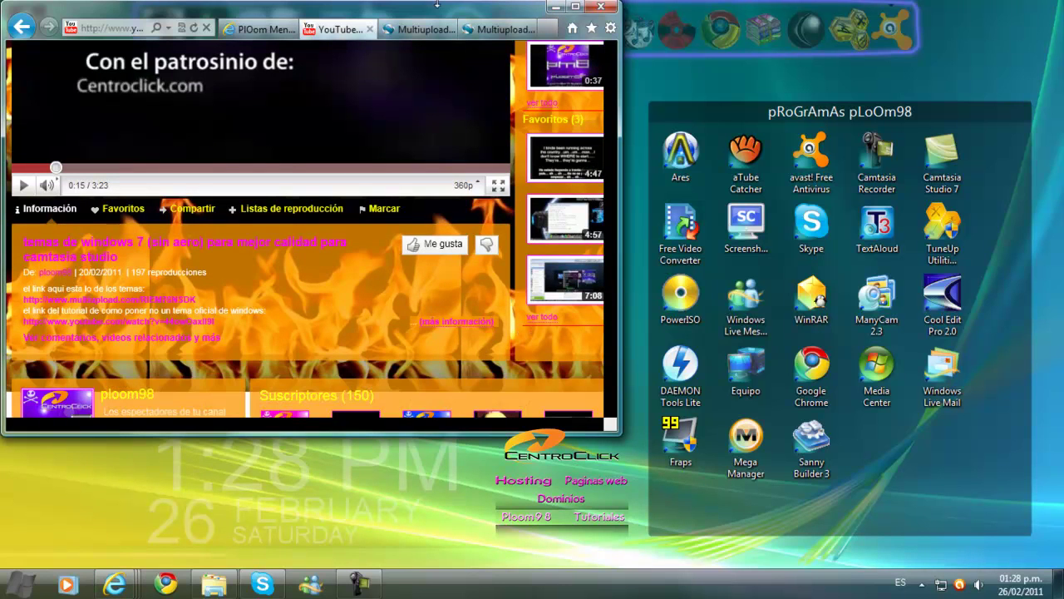
{"action": "left_click", "coordinate": [552, 6]}
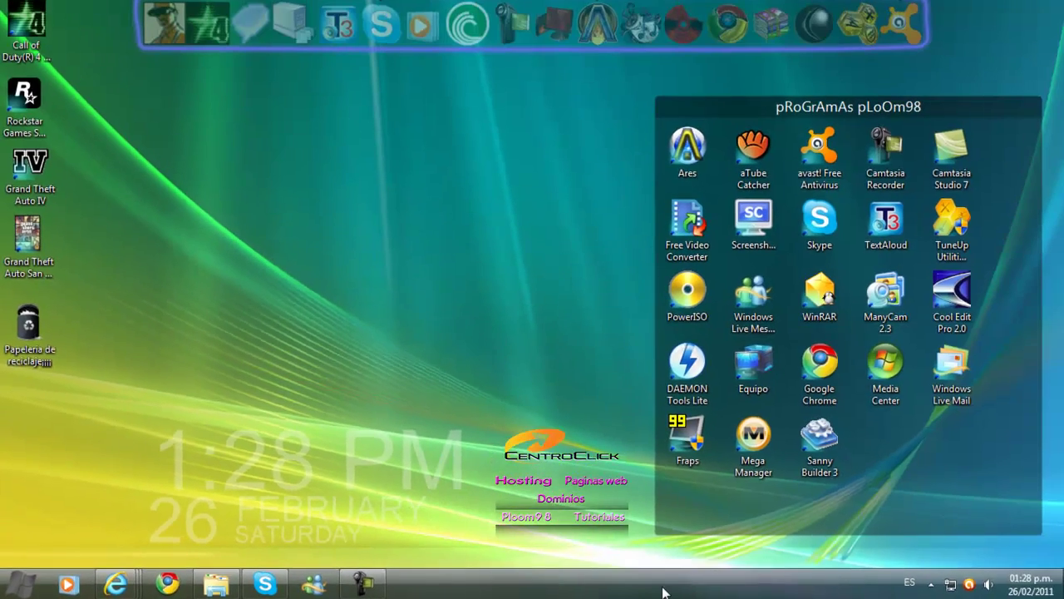
{"action": "right_click", "coordinate": [657, 588]}
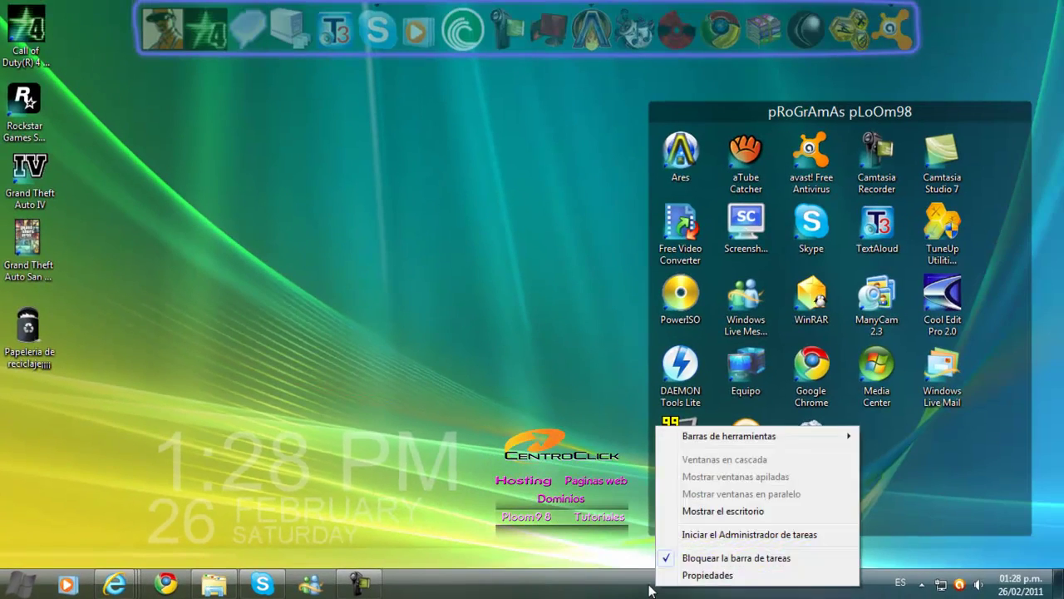
{"action": "left_click_drag", "start_coordinate": [456, 222], "coordinate": [110, 414]}
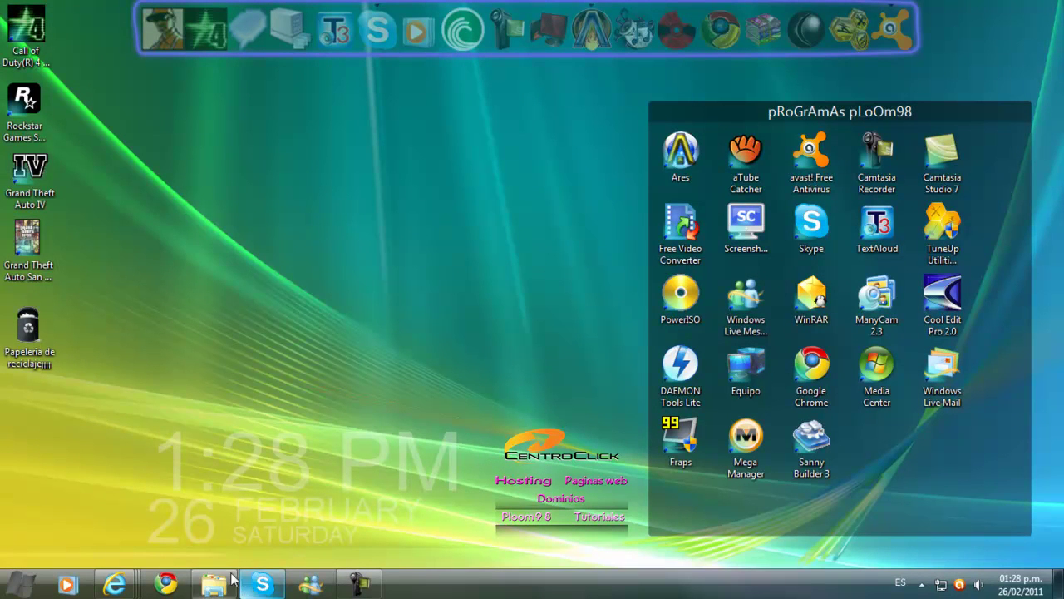
{"action": "mouse_move", "coordinate": [114, 584]}
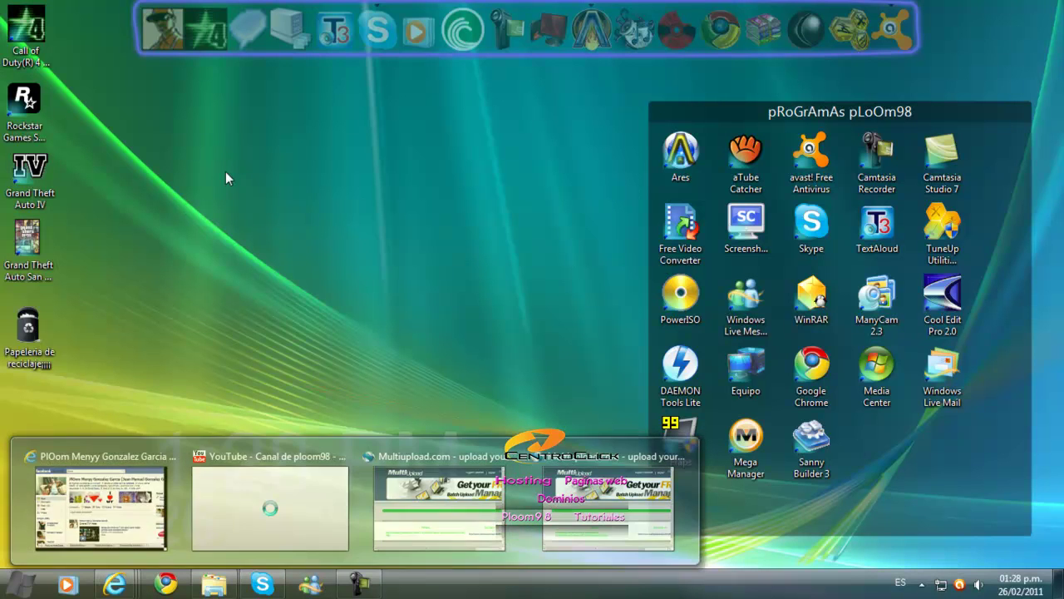
{"action": "left_click_drag", "start_coordinate": [230, 134], "coordinate": [187, 321]}
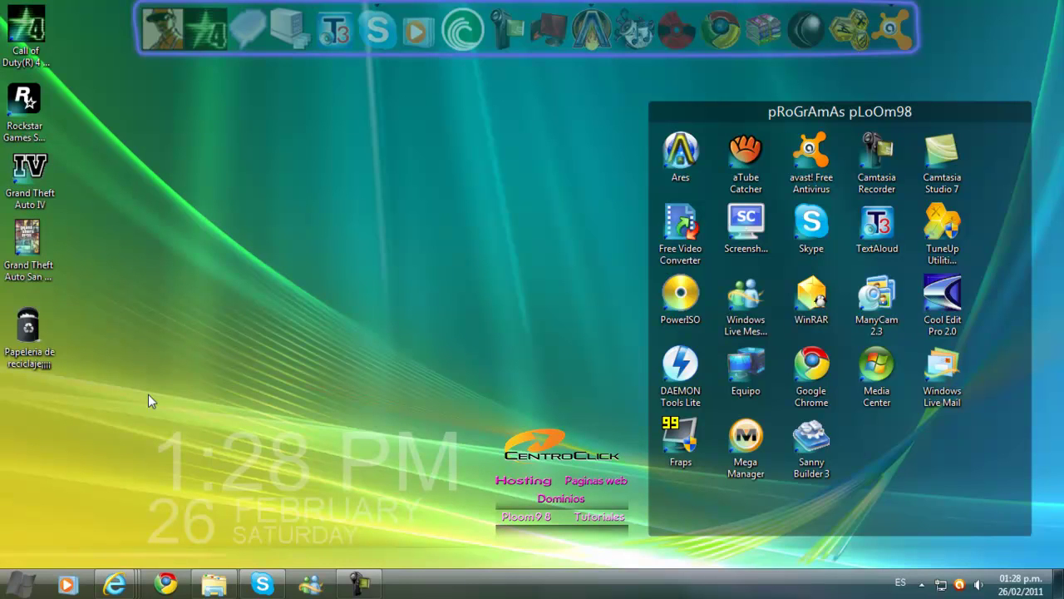
{"action": "left_click_drag", "start_coordinate": [84, 410], "coordinate": [329, 196]}
{"action": "left_click_drag", "start_coordinate": [114, 371], "coordinate": [154, 129]}
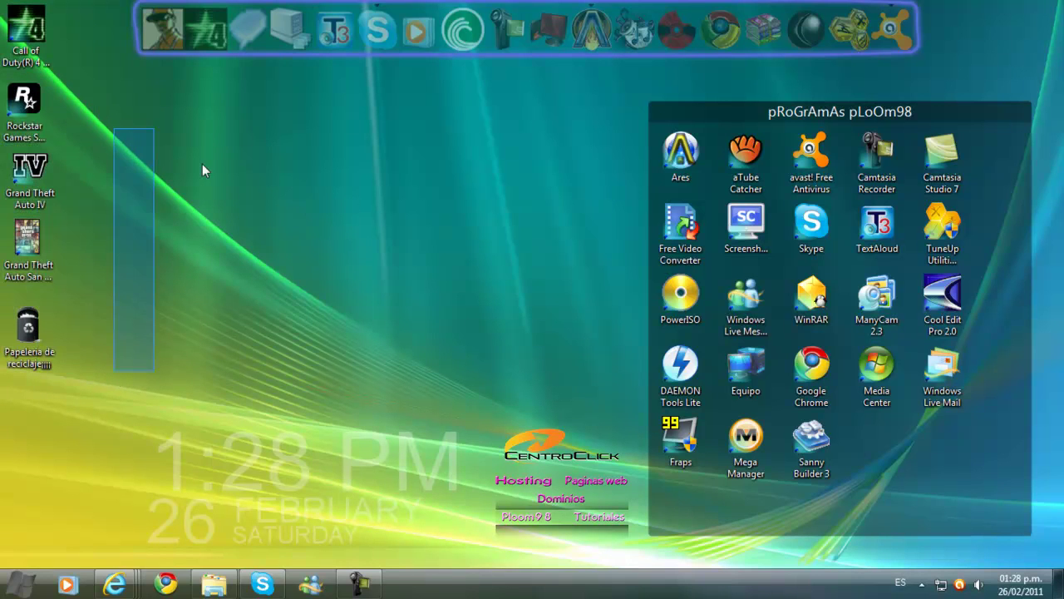
{"action": "left_click_drag", "start_coordinate": [18, 436], "coordinate": [7, 5]}
{"action": "mouse_move", "coordinate": [44, 451]}
{"action": "left_mouse_down"}
{"action": "mouse_move", "coordinate": [153, 569]}
{"action": "mouse_move", "coordinate": [36, 431]}
{"action": "left_mouse_up"}
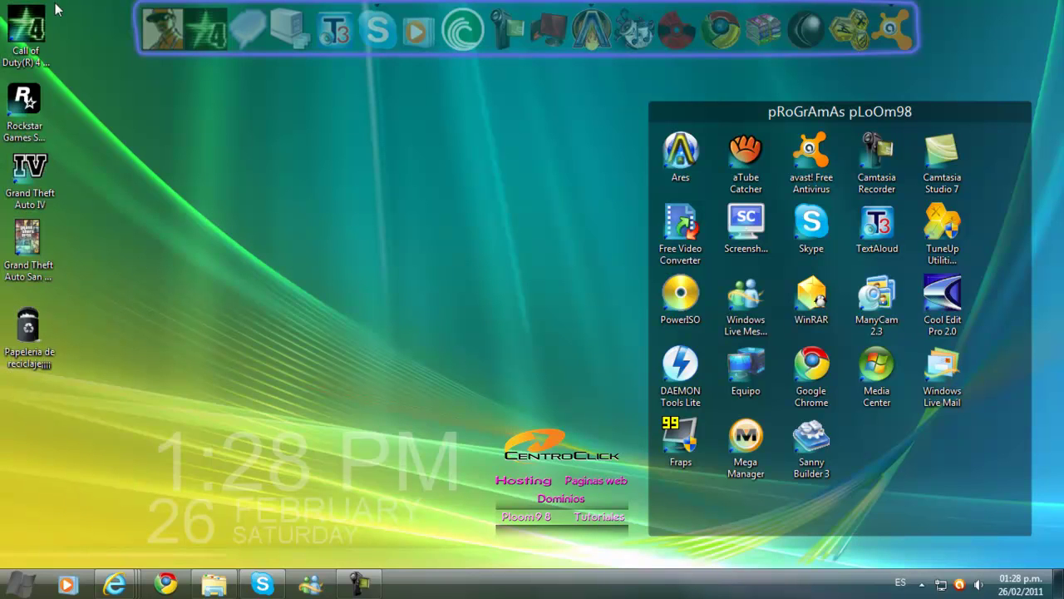
Step: Move the Call of Duty 4 desktop shortcut away from its place and put it back
{"action": "left_click_drag", "start_coordinate": [25, 33], "coordinate": [191, 126]}
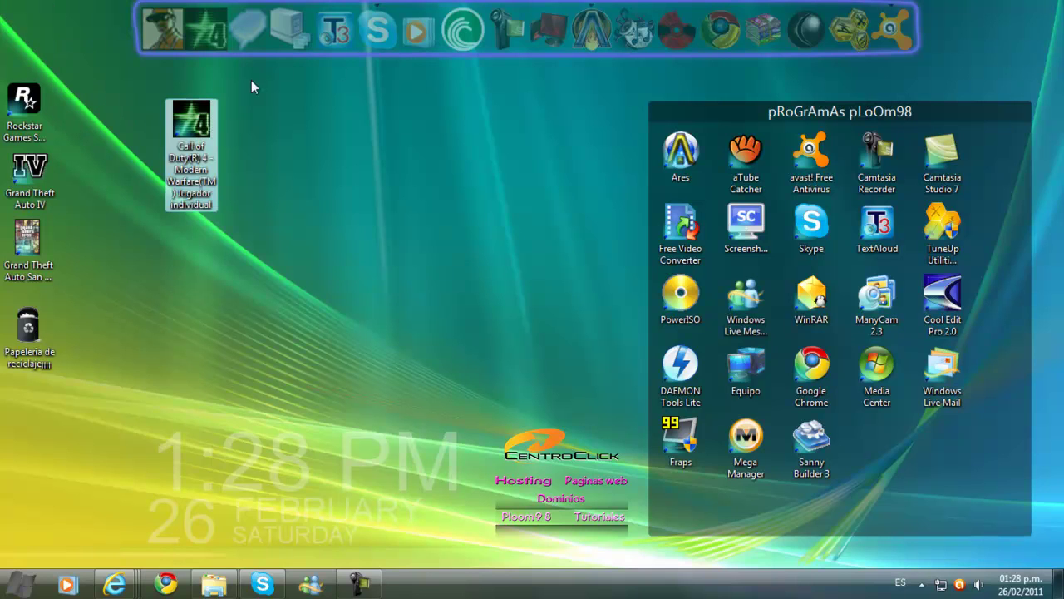
{"action": "left_click_drag", "start_coordinate": [357, 215], "coordinate": [46, 79]}
{"action": "left_click", "coordinate": [174, 156]}
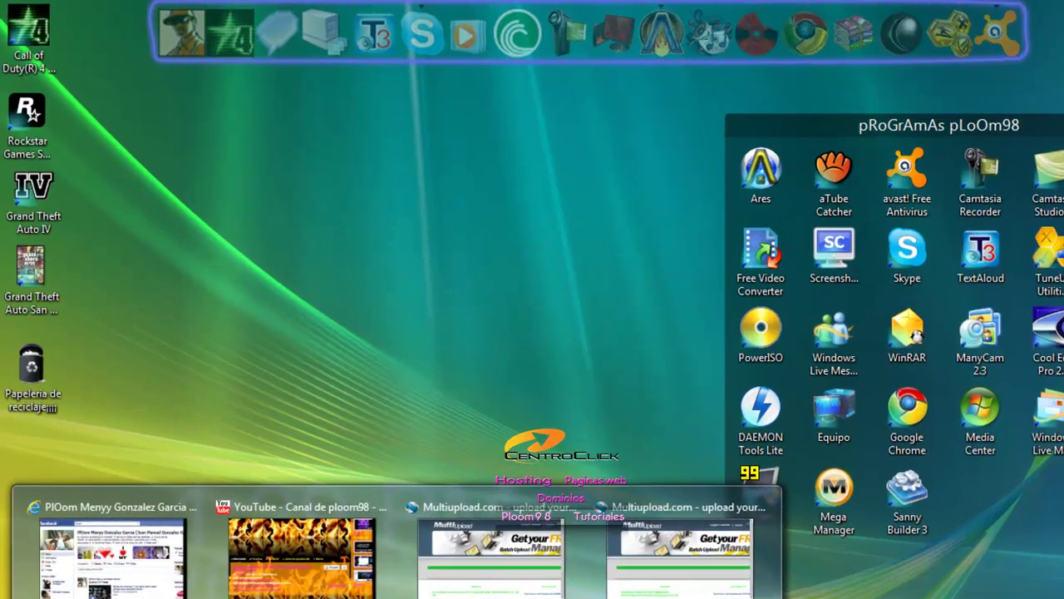
Step: Examine the two MultiUpload pages with the Vista theme and Call of Duty 4 download links, and minimize the browser
{"action": "left_click", "coordinate": [111, 586]}
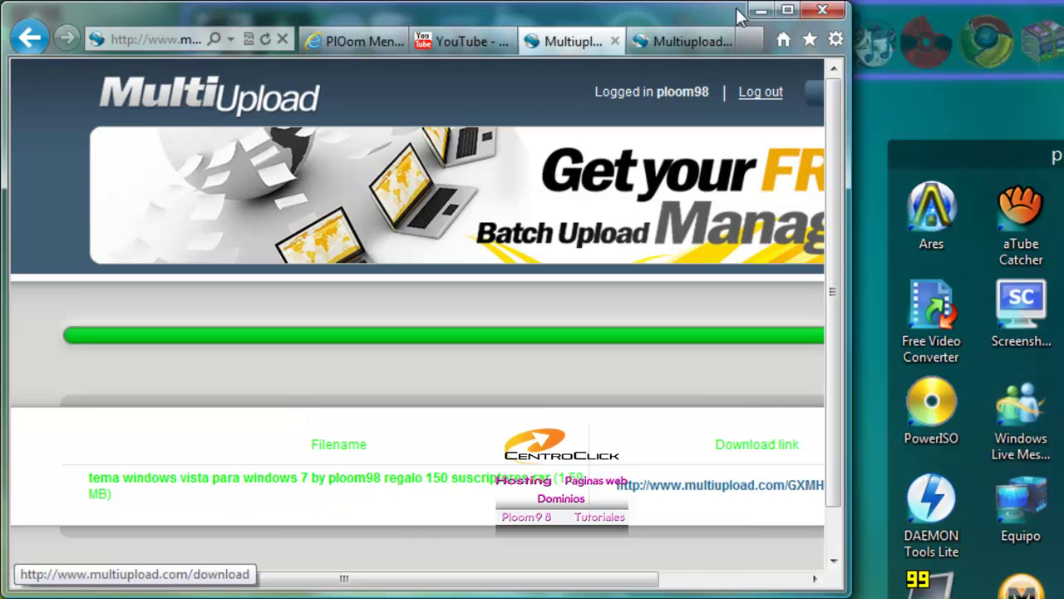
{"action": "left_click", "coordinate": [675, 46]}
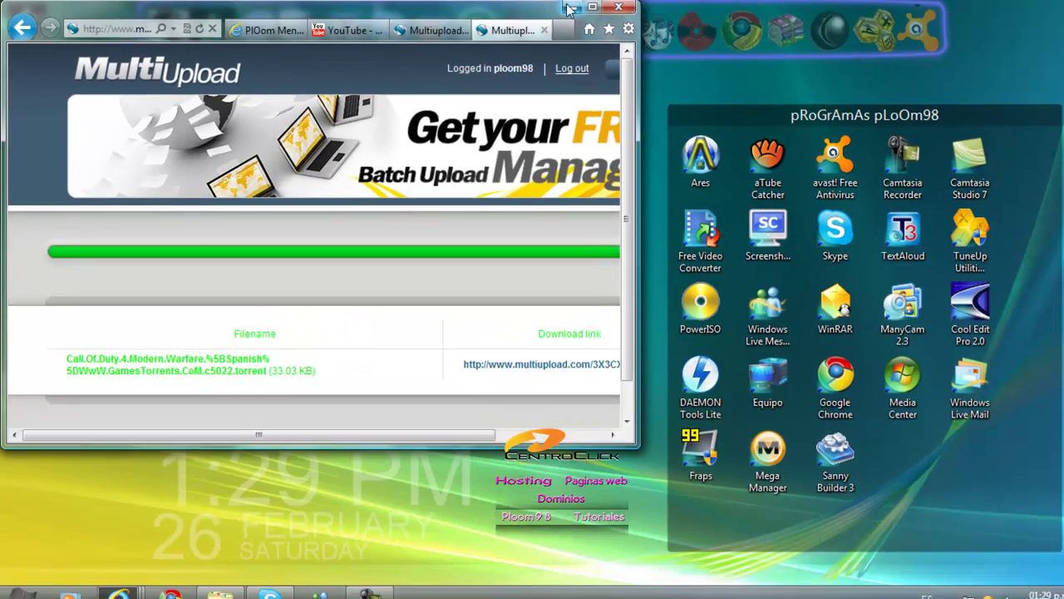
{"action": "left_click", "coordinate": [803, 12]}
{"action": "left_click", "coordinate": [922, 584]}
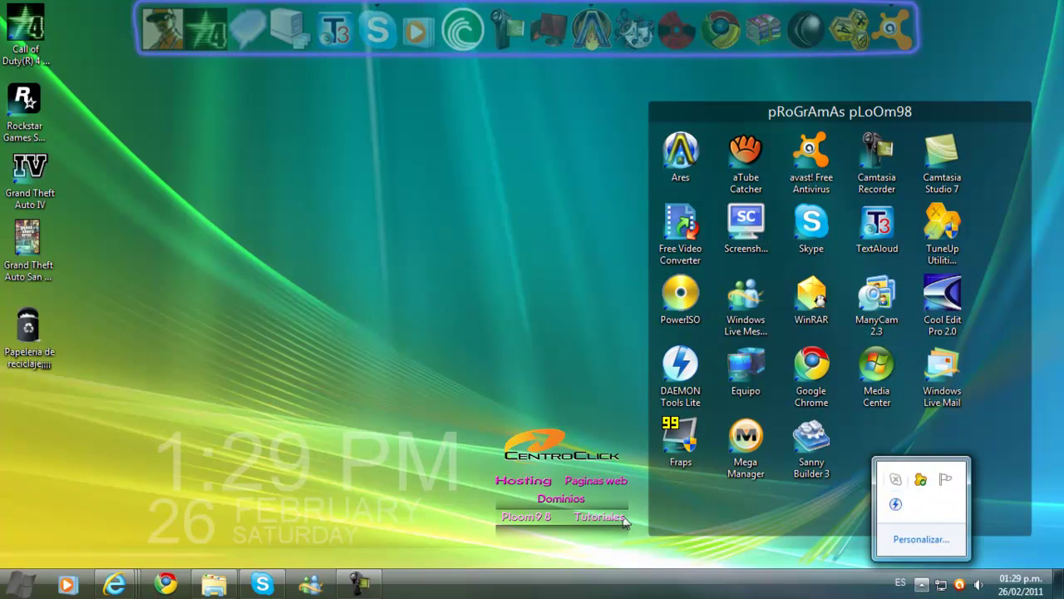
{"action": "left_click", "coordinate": [463, 307]}
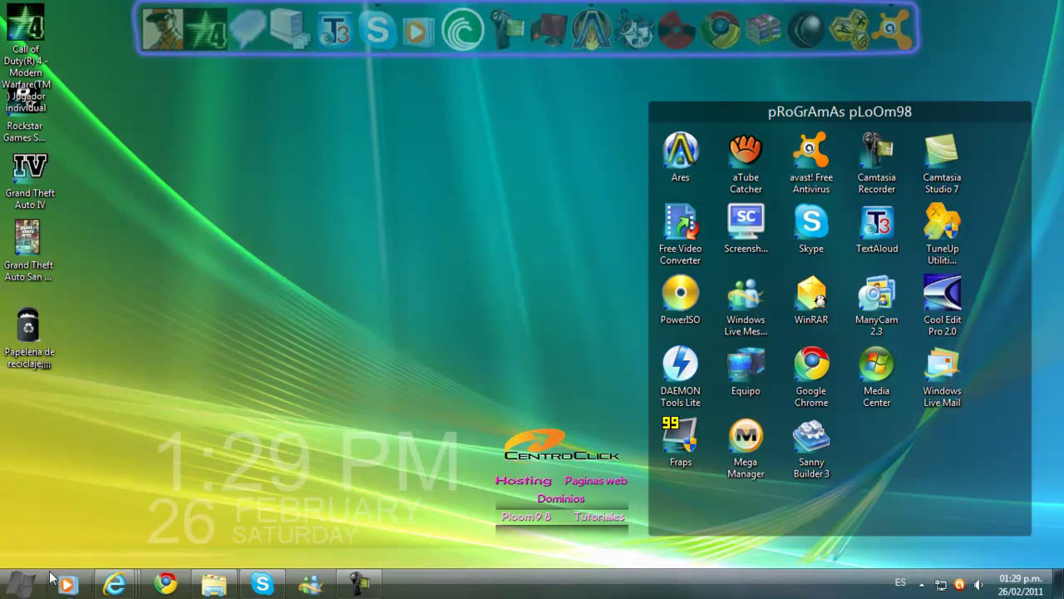
Step: Open the Descargas folder and view the extraction options for the "tema windows vista para windows 7 by ploom98 regalo 150 suscriptores" archive
{"action": "mouse_move", "coordinate": [213, 582]}
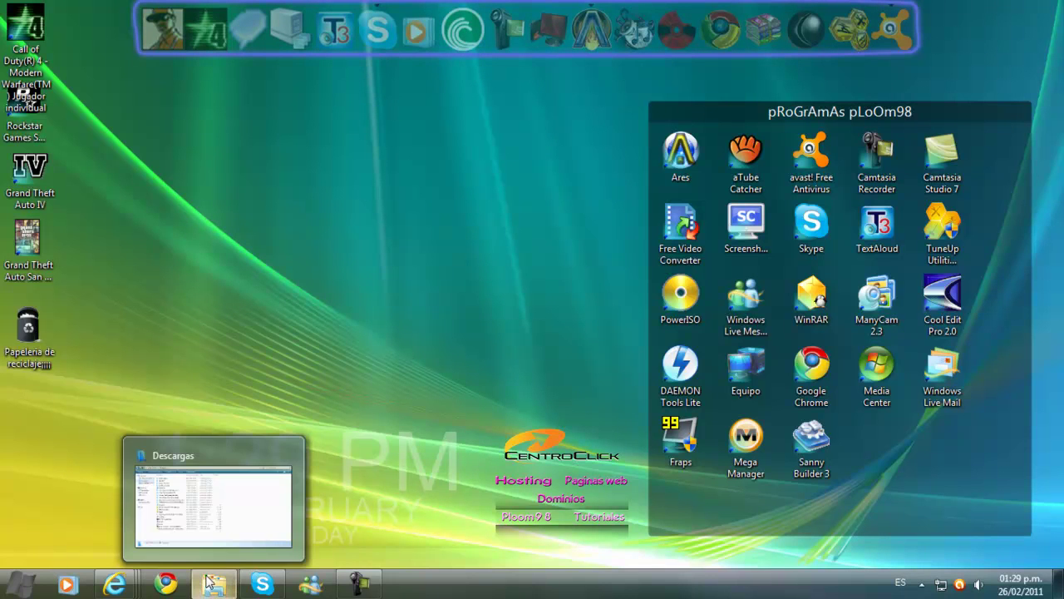
{"action": "left_click", "coordinate": [199, 507]}
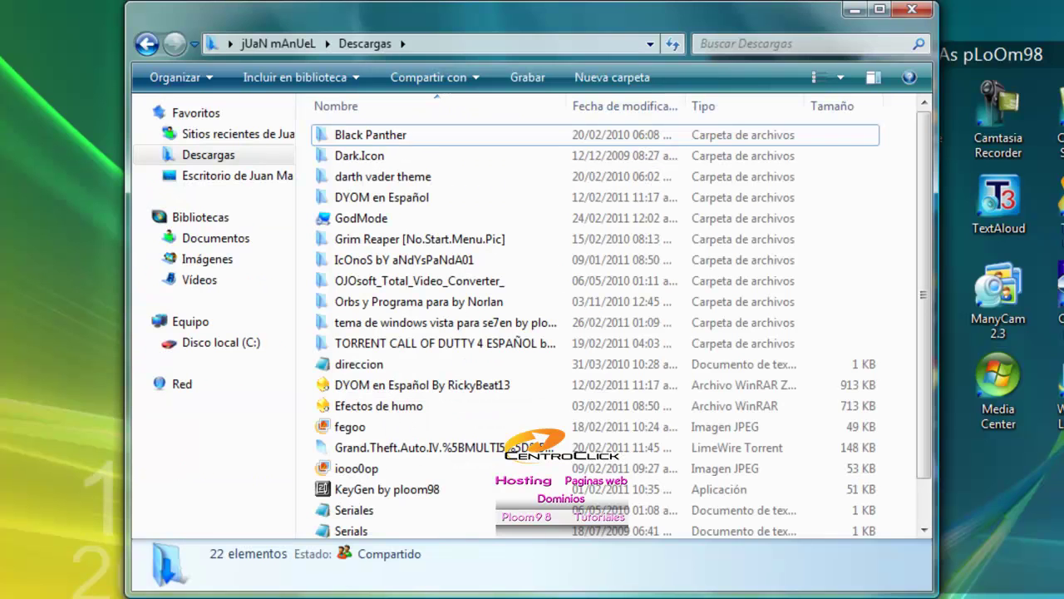
{"action": "scroll", "coordinate": [566, 520], "scroll_direction": "down", "scroll_amount": 1}
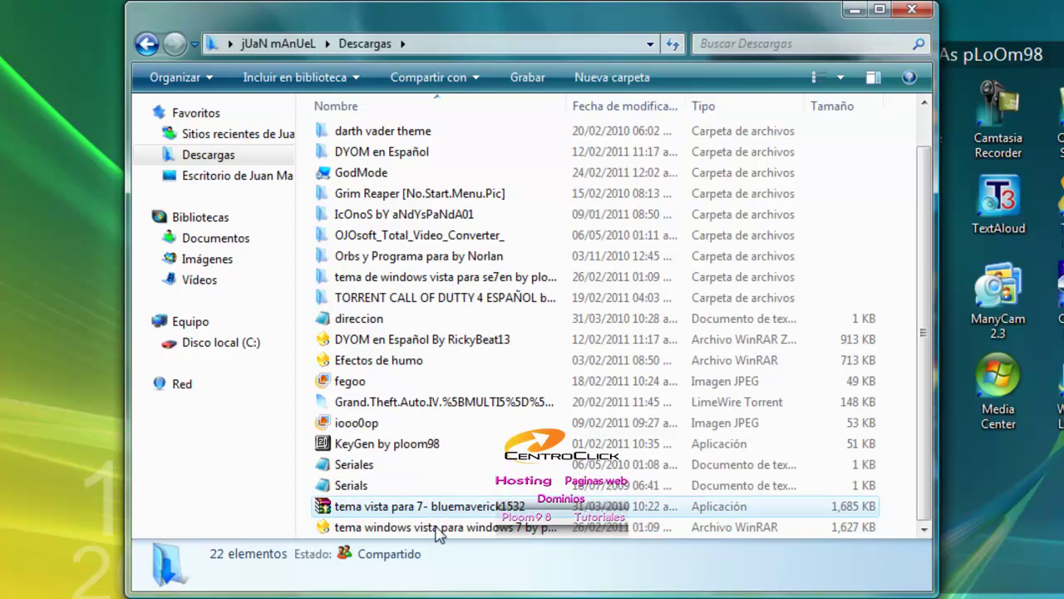
{"action": "mouse_move", "coordinate": [440, 529]}
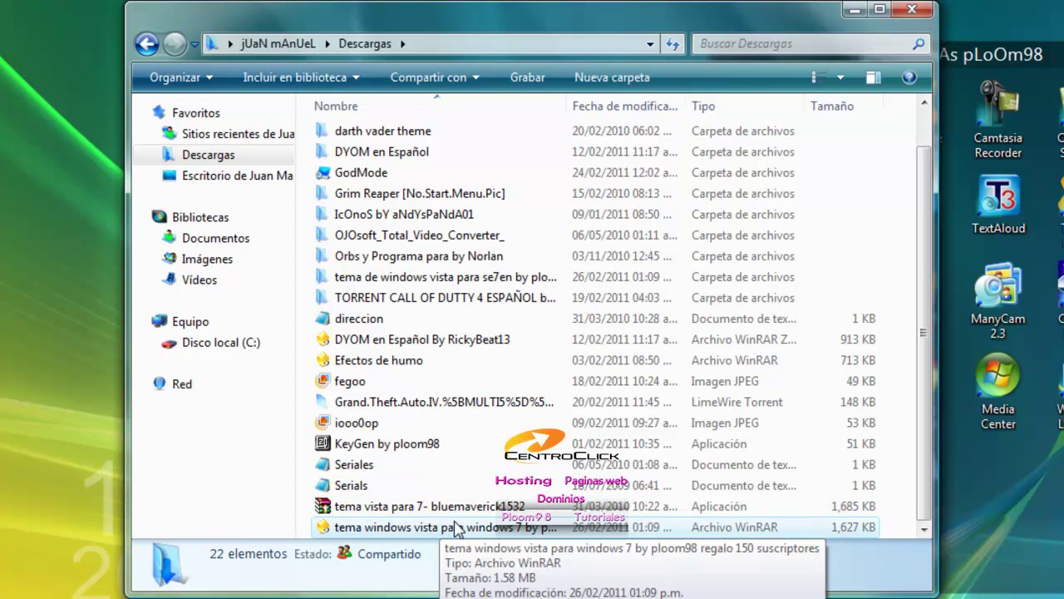
{"action": "double_click", "coordinate": [455, 529]}
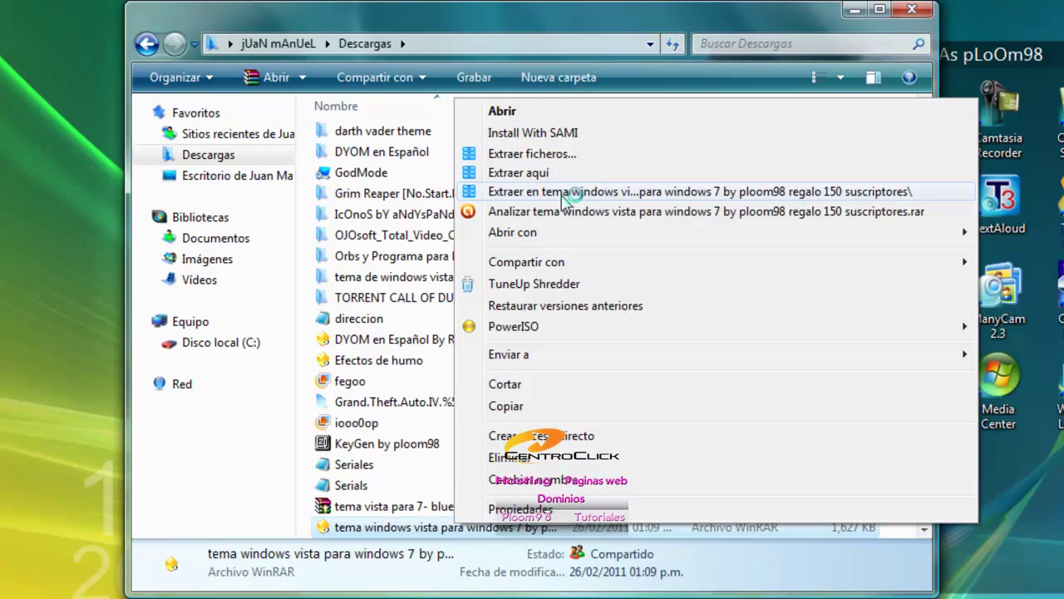
{"action": "left_click", "coordinate": [595, 18]}
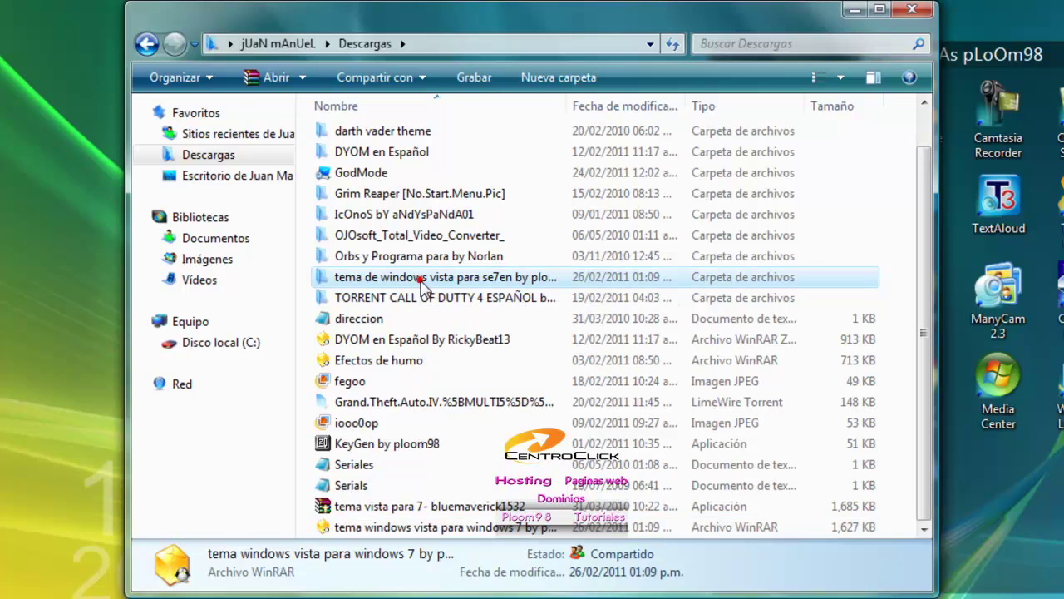
Step: Open the "tema de windows vista para se7en by ploom98" folder and extract the UniversalThemePatcher-ploom98 archive in place
{"action": "left_click", "coordinate": [421, 281]}
{"action": "key", "text": "Return"}
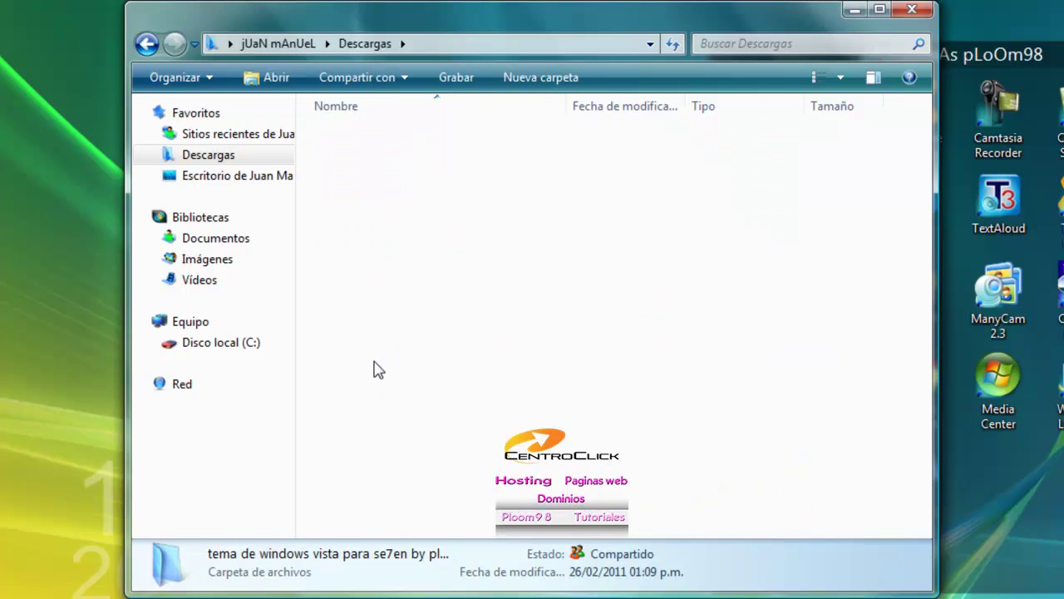
{"action": "left_click_drag", "start_coordinate": [572, 354], "coordinate": [278, 209]}
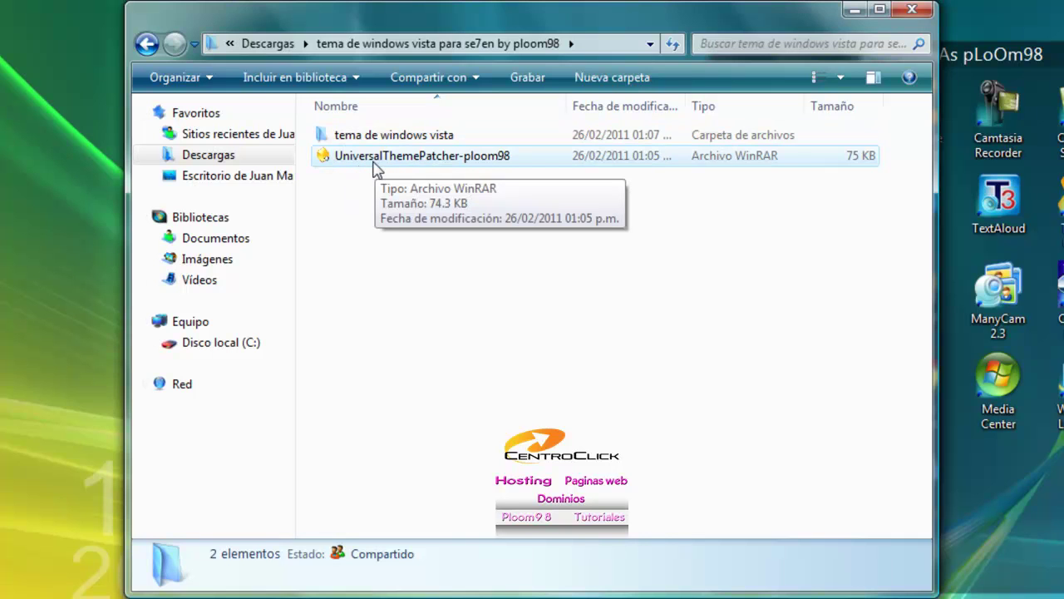
{"action": "right_click", "coordinate": [374, 164]}
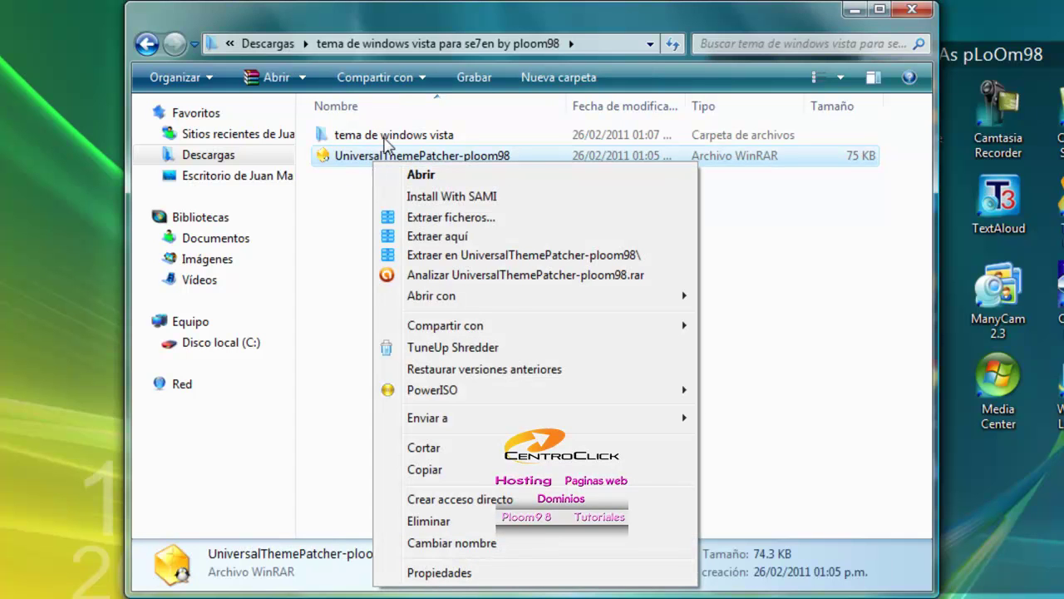
{"action": "left_click", "coordinate": [442, 241]}
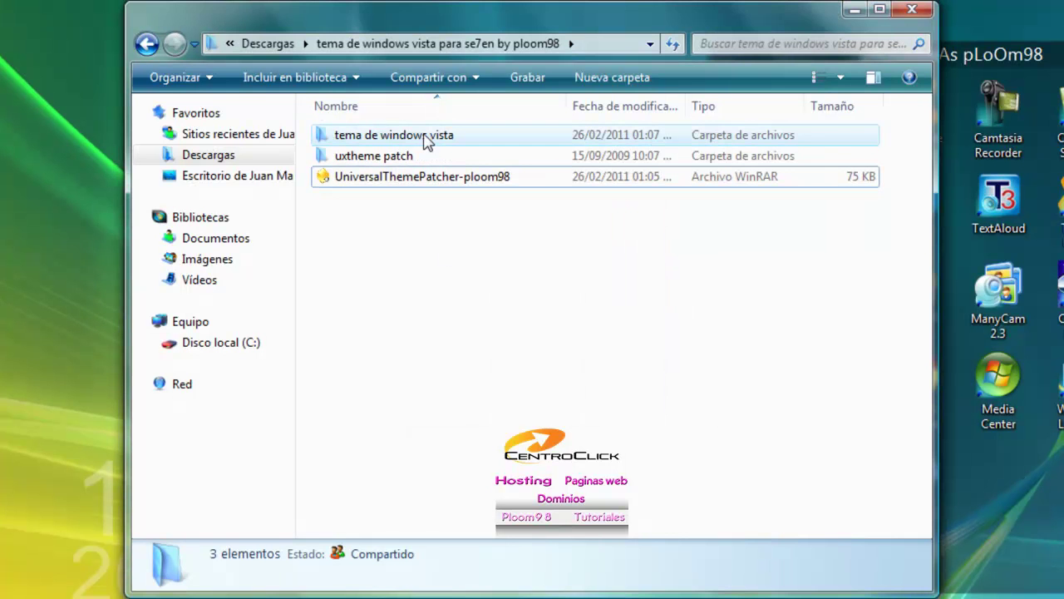
Step: Run UniversalThemePatcher-x86 as administrator from the extracted "uxtheme patch" folder
{"action": "left_click", "coordinate": [396, 163]}
{"action": "double_click", "coordinate": [396, 159]}
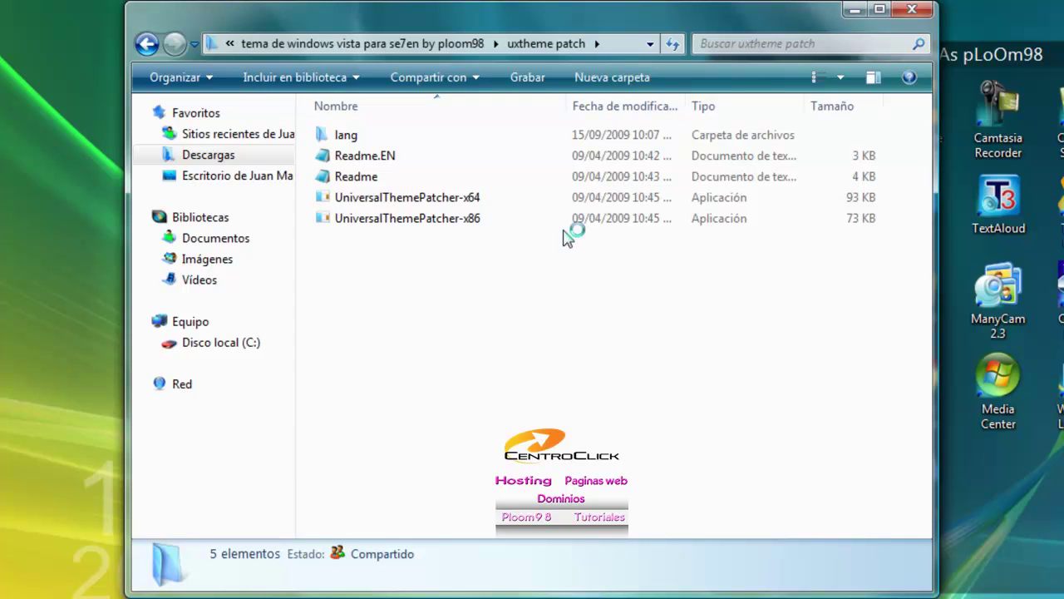
{"action": "left_click", "coordinate": [521, 315]}
{"action": "left_click_drag", "start_coordinate": [521, 315], "coordinate": [384, 308]}
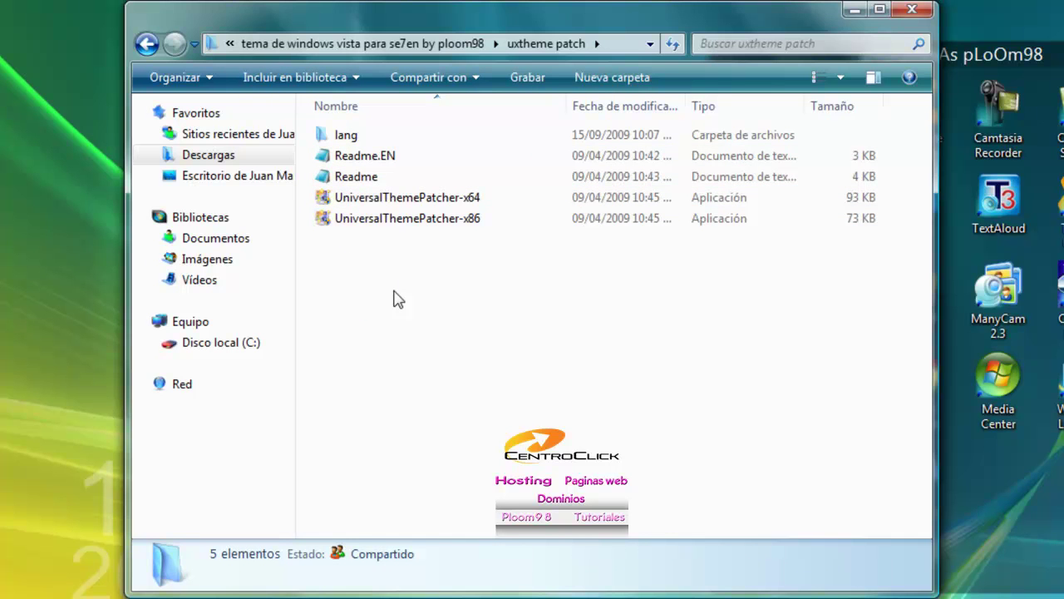
{"action": "double_click", "coordinate": [337, 220]}
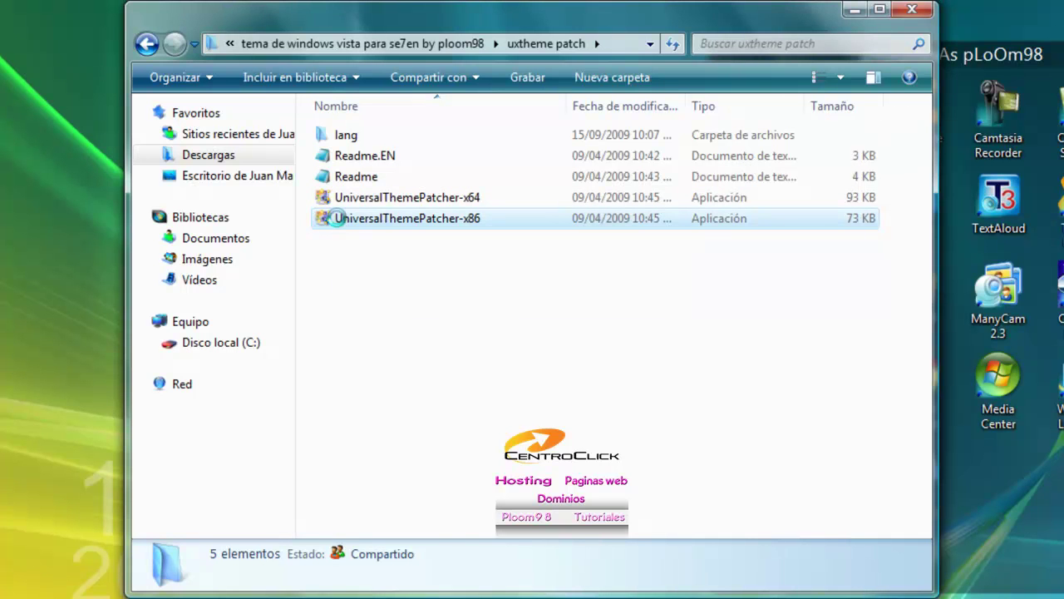
{"action": "right_click", "coordinate": [342, 224]}
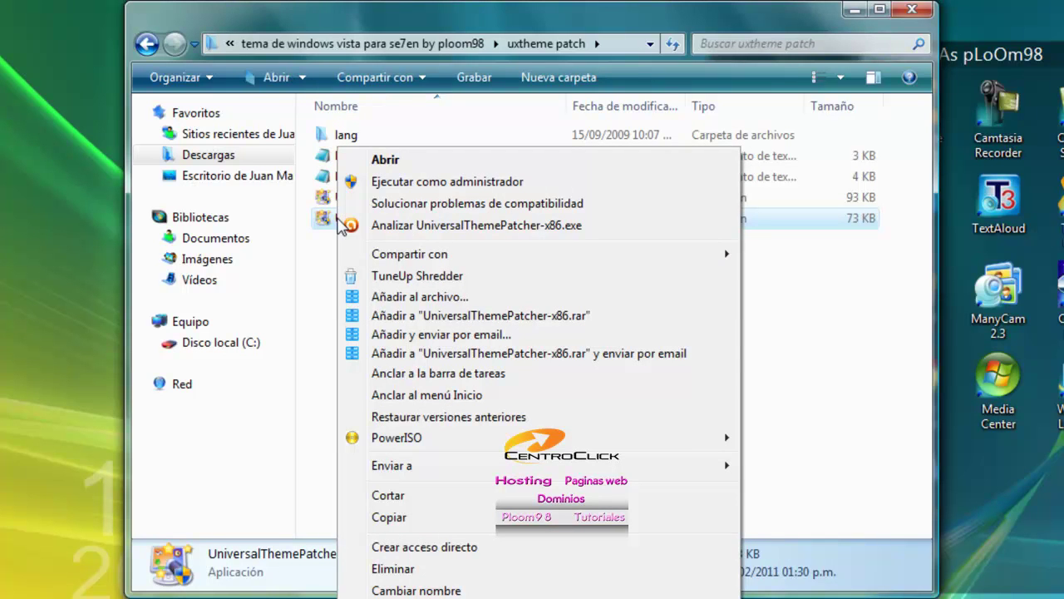
{"action": "left_click", "coordinate": [383, 183]}
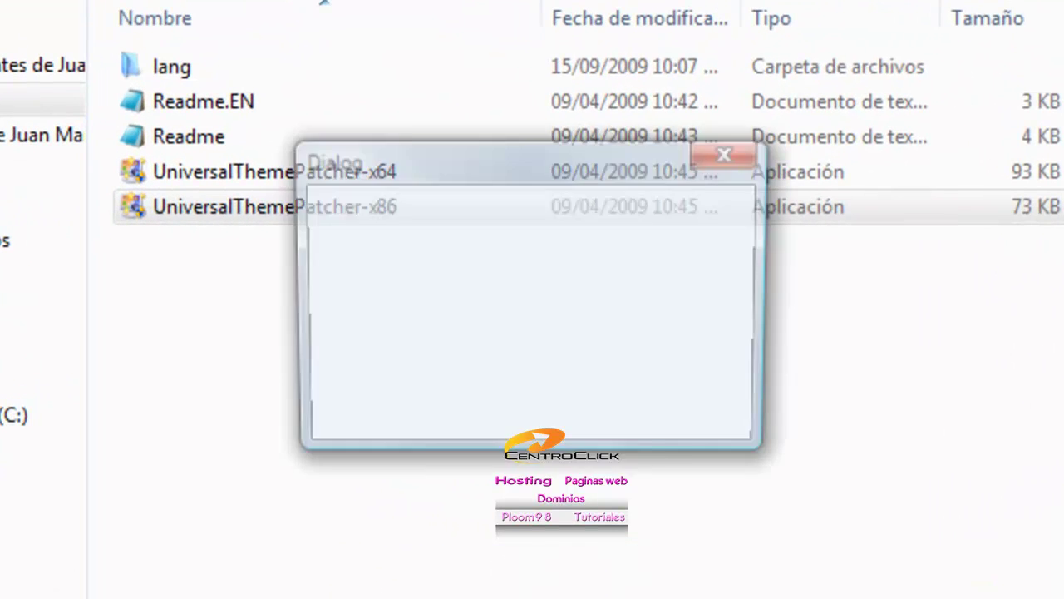
Step: Choose ENU English as the patcher's user interface language and confirm it
{"action": "left_click", "coordinate": [470, 272]}
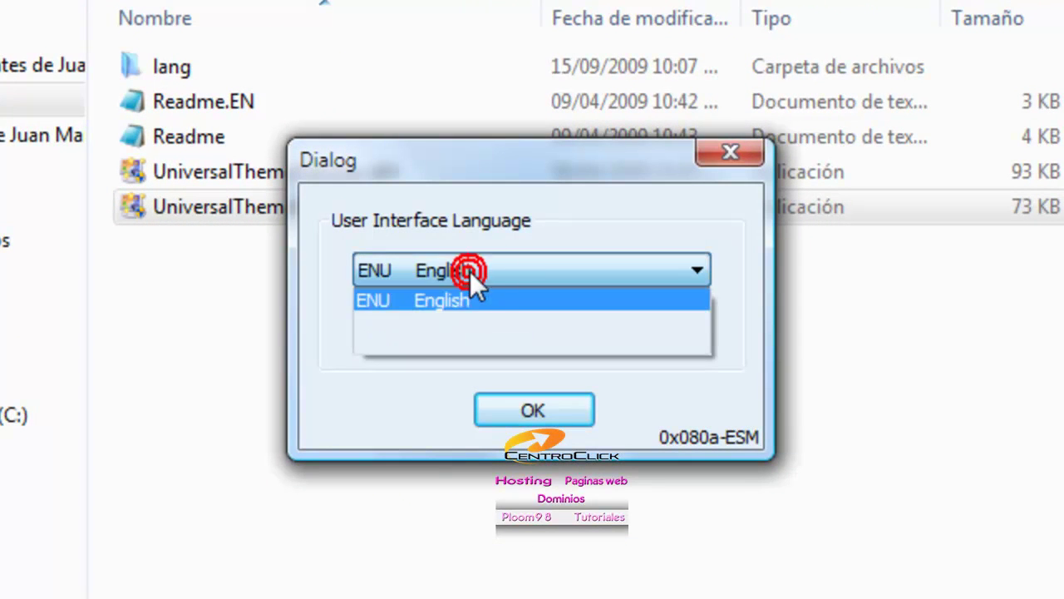
{"action": "left_click", "coordinate": [414, 301]}
{"action": "left_click", "coordinate": [494, 396]}
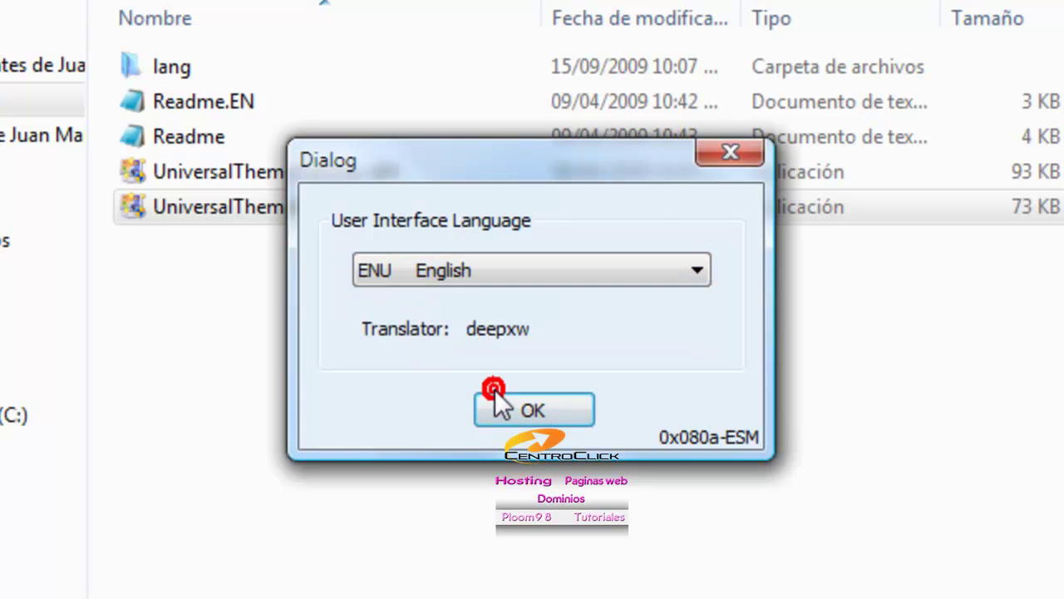
{"action": "left_click", "coordinate": [499, 405]}
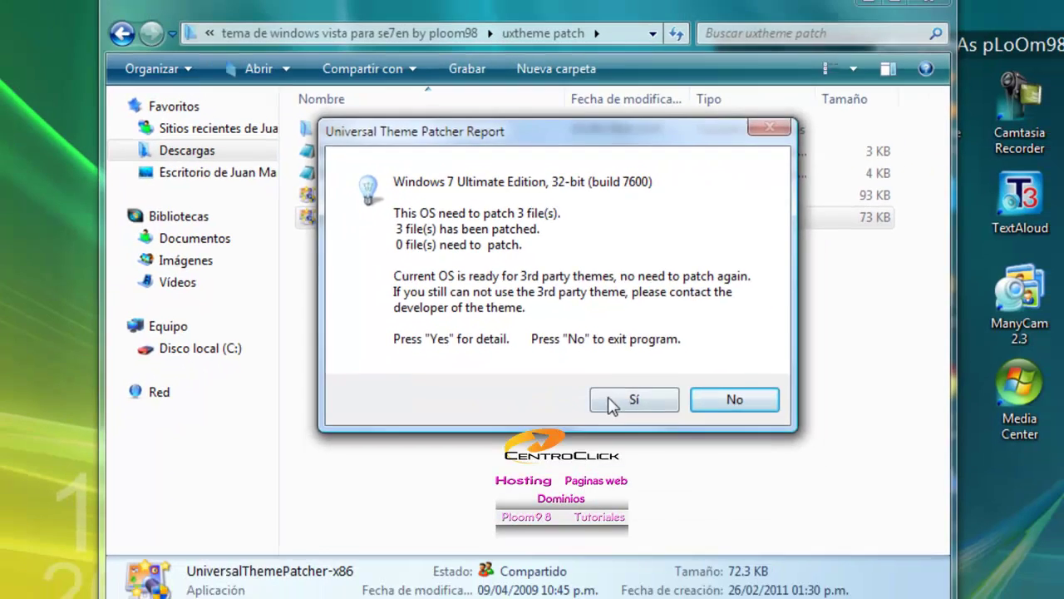
Step: Show the patcher's file details and try to patch uxtheme.dll
{"action": "left_click", "coordinate": [653, 497]}
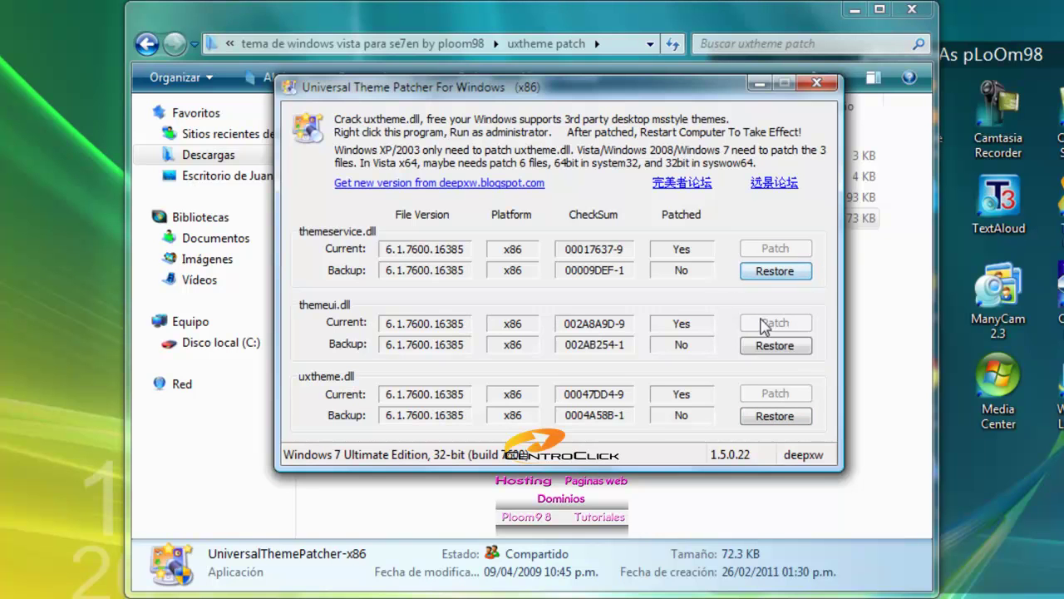
{"action": "left_click", "coordinate": [751, 393]}
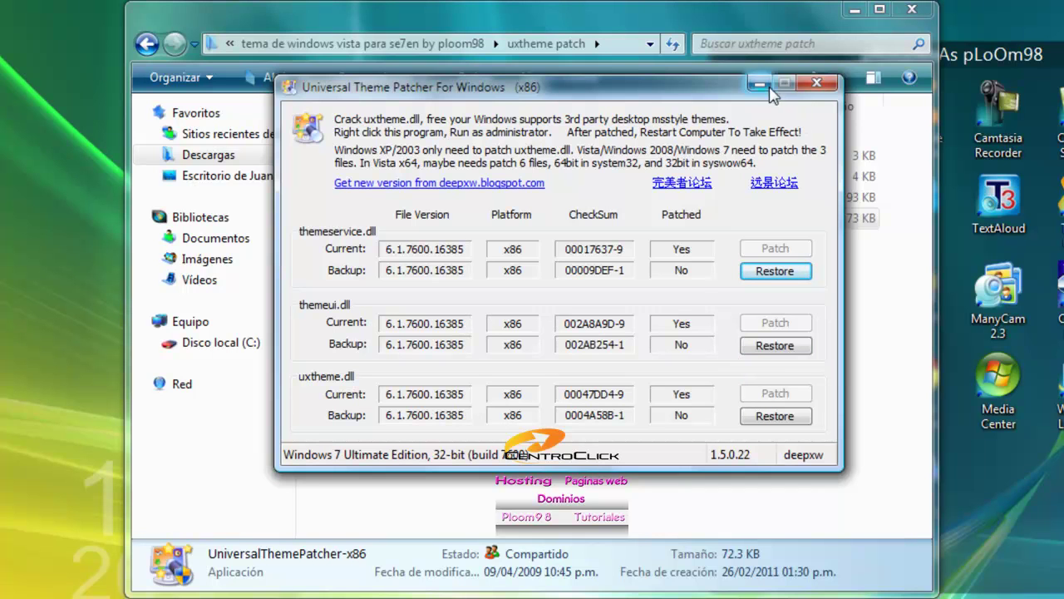
Step: Close the theme patcher and look inside the "tema de windows vista" folder, returning to its parent folder
{"action": "left_click", "coordinate": [815, 86]}
{"action": "left_click", "coordinate": [399, 331]}
{"action": "left_click", "coordinate": [529, 332]}
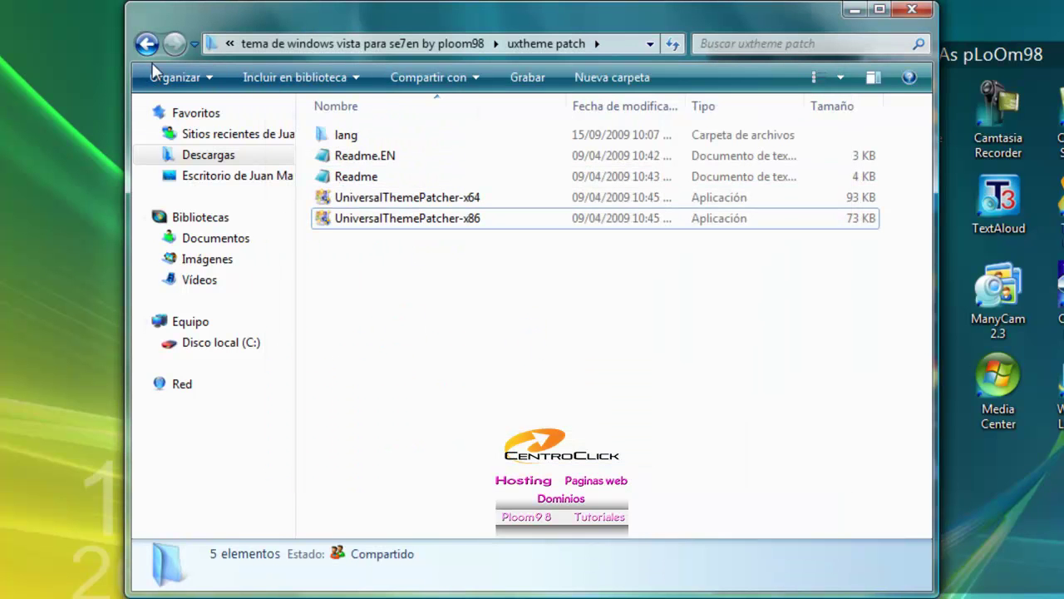
{"action": "key", "text": "BackSpace"}
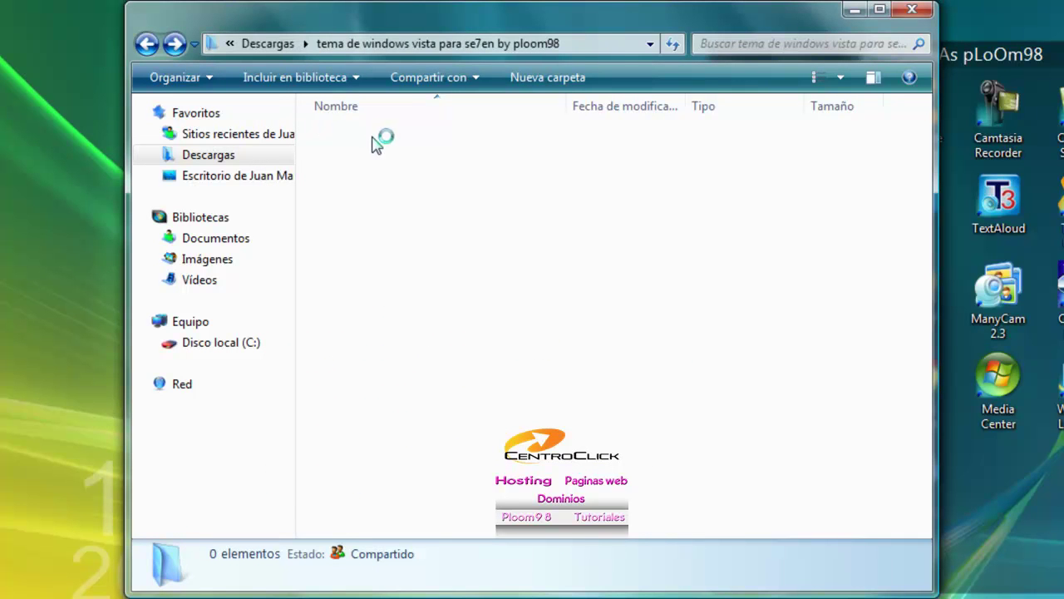
{"action": "left_click", "coordinate": [447, 217]}
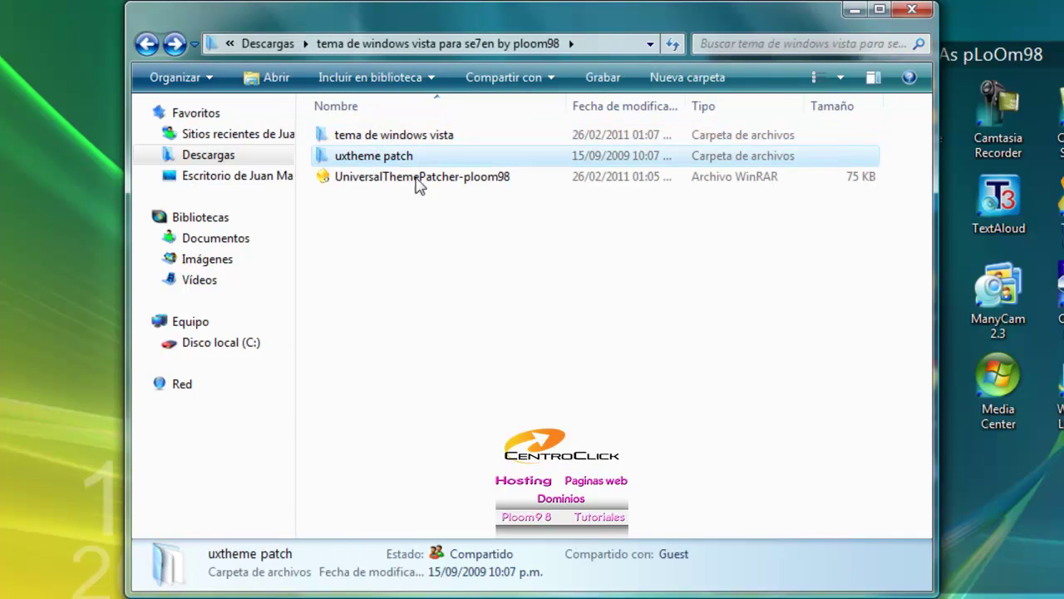
{"action": "double_click", "coordinate": [387, 136]}
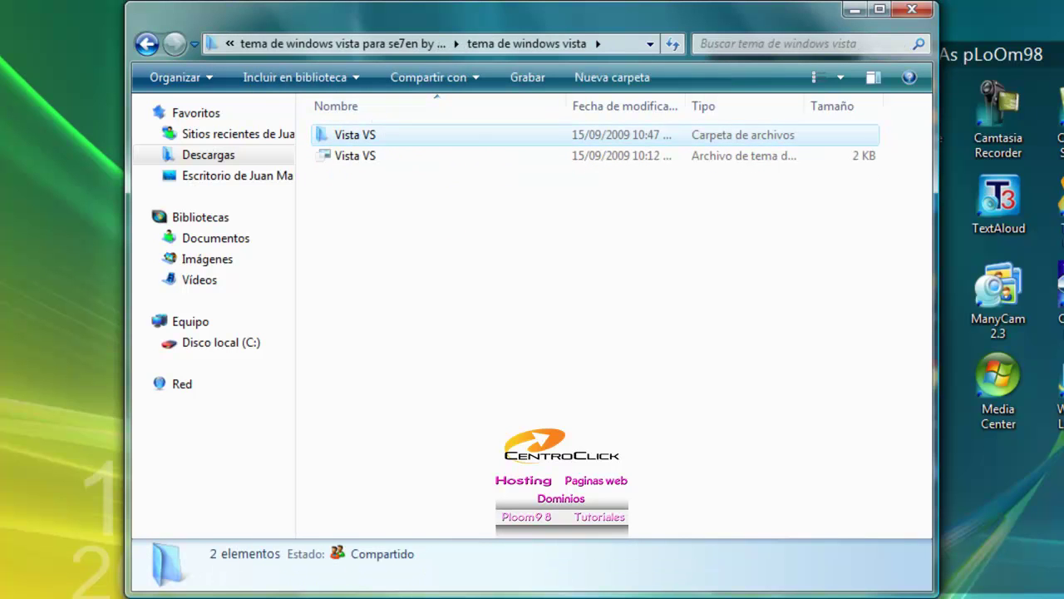
{"action": "left_click", "coordinate": [147, 46]}
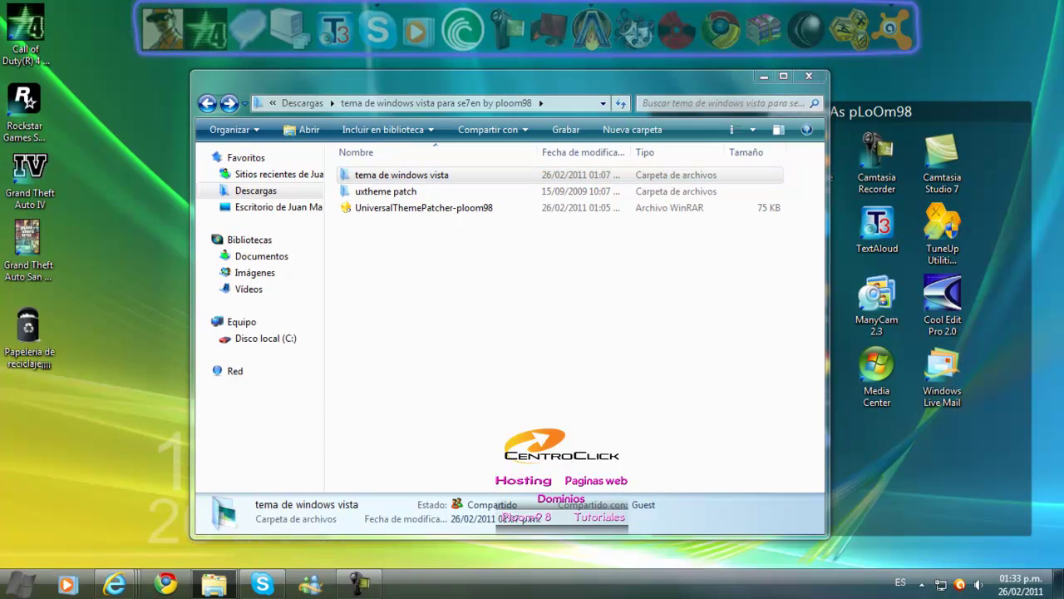
Step: Review the taskbar and Start menu properties and enable "Usar iconos pequeños" for the taskbar
{"action": "right_click", "coordinate": [686, 585]}
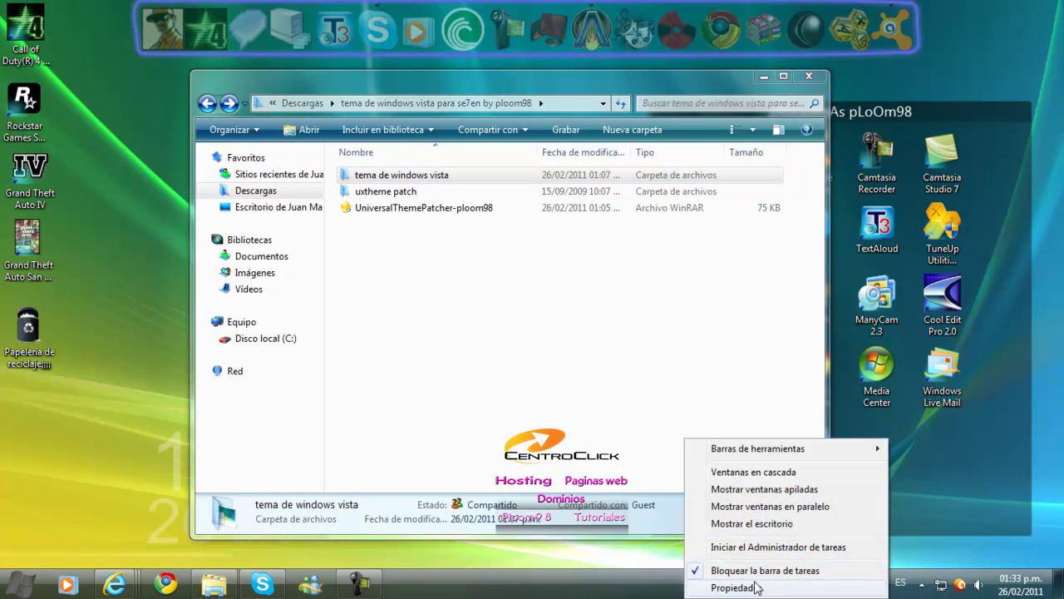
{"action": "left_click", "coordinate": [755, 587]}
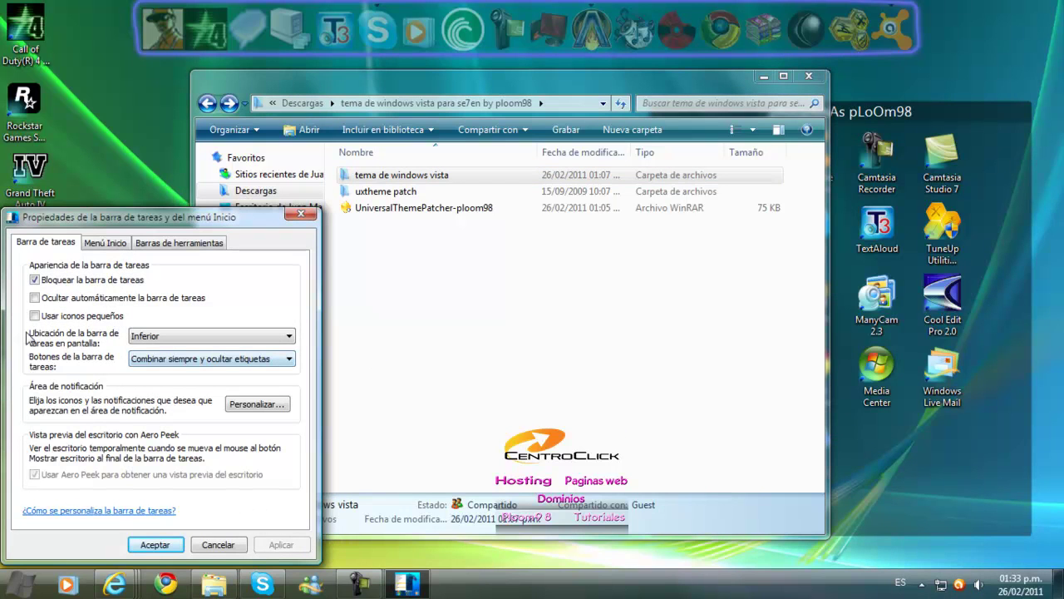
{"action": "left_click", "coordinate": [103, 244]}
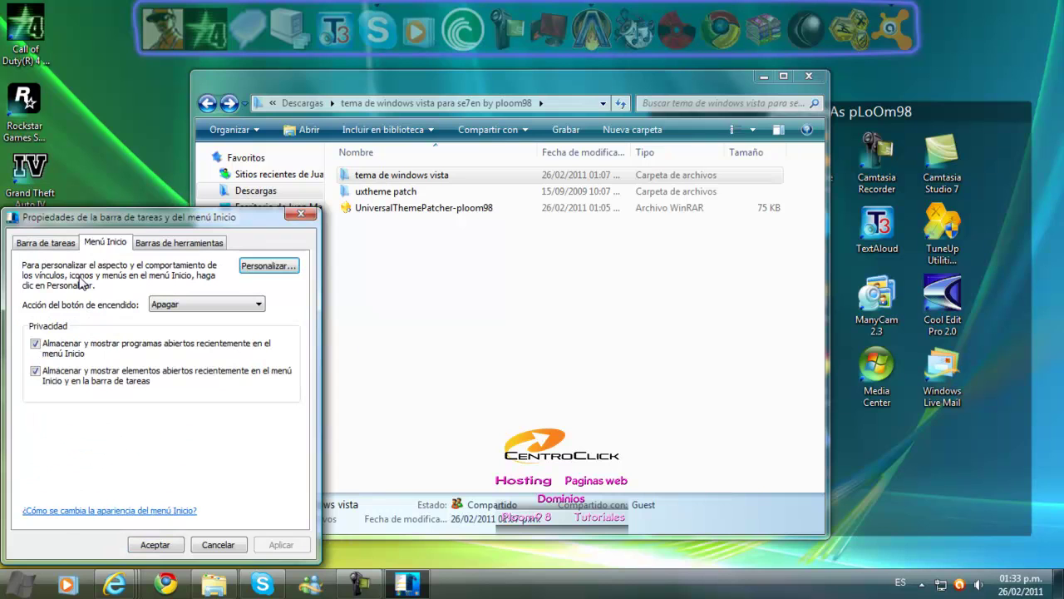
{"action": "left_click", "coordinate": [148, 247]}
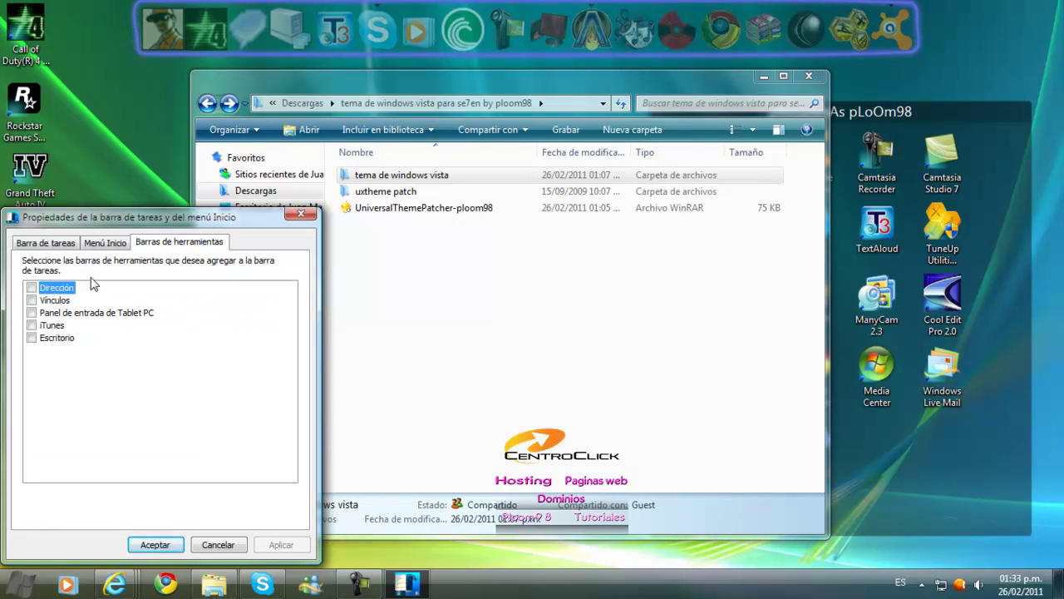
{"action": "left_click", "coordinate": [50, 242]}
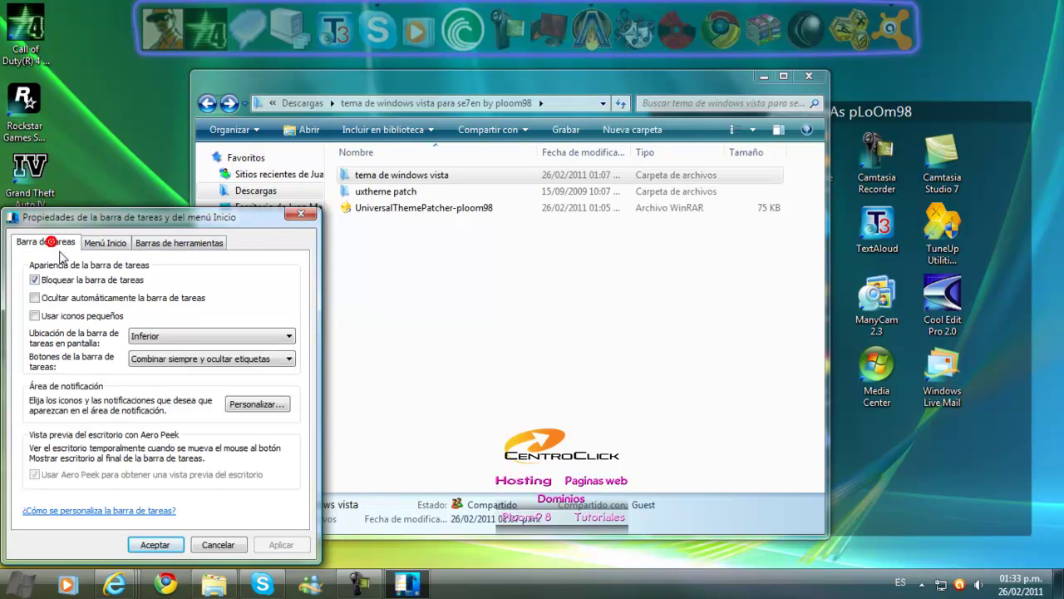
{"action": "left_click", "coordinate": [68, 317]}
{"action": "left_click", "coordinate": [271, 543]}
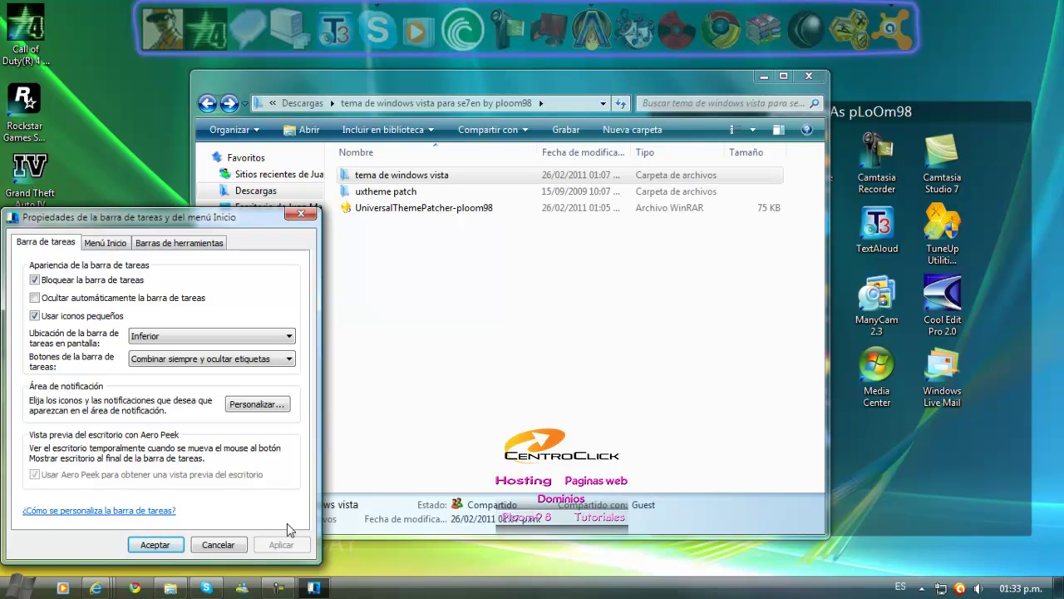
{"action": "left_click", "coordinate": [178, 544]}
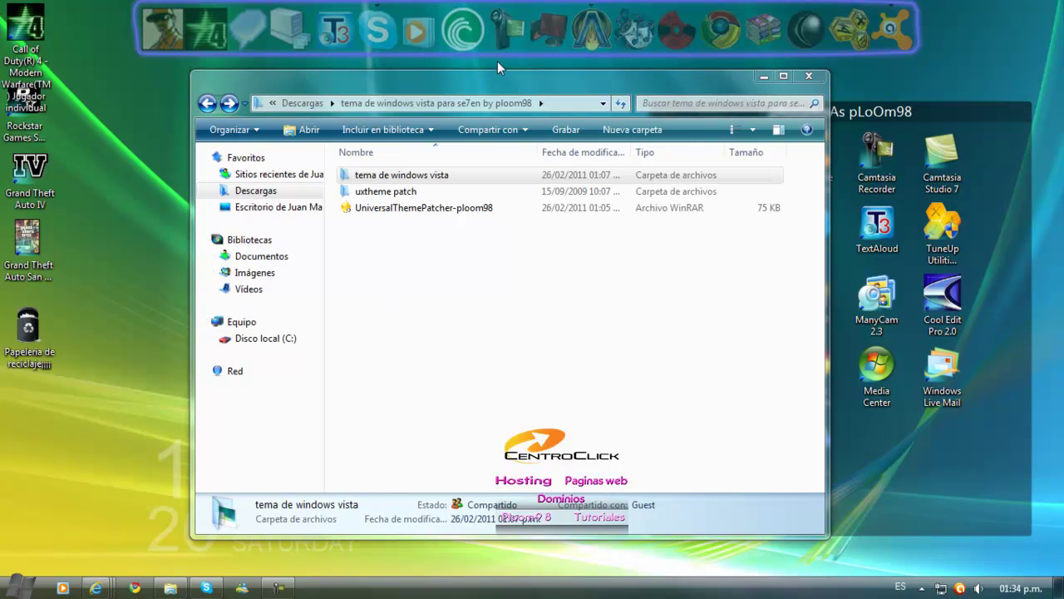
Step: Minimize the Descargas folder window and check the hidden notification-area icons
{"action": "left_click", "coordinate": [208, 104]}
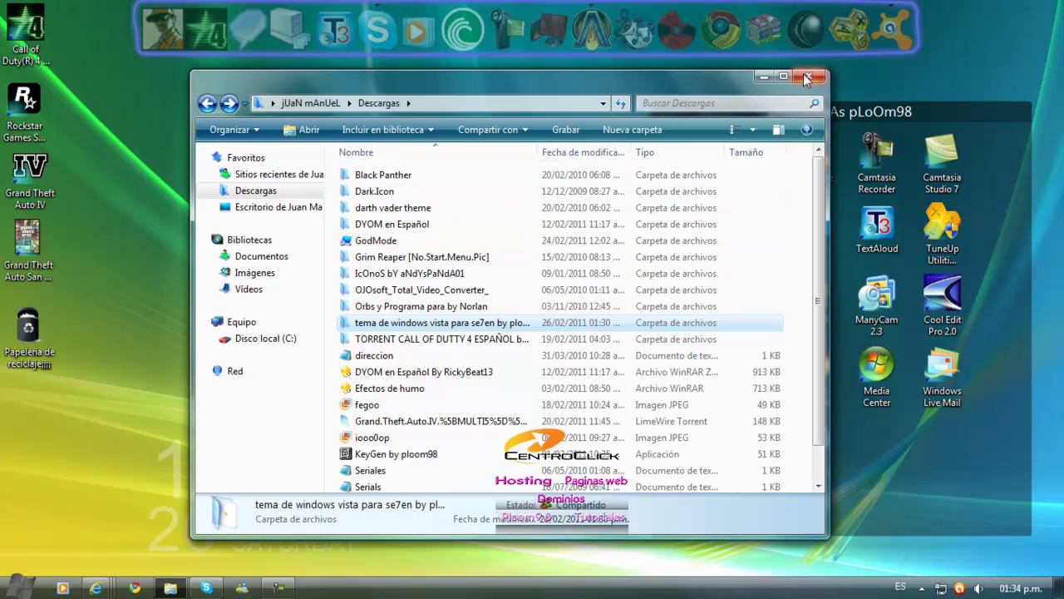
{"action": "left_click", "coordinate": [763, 77]}
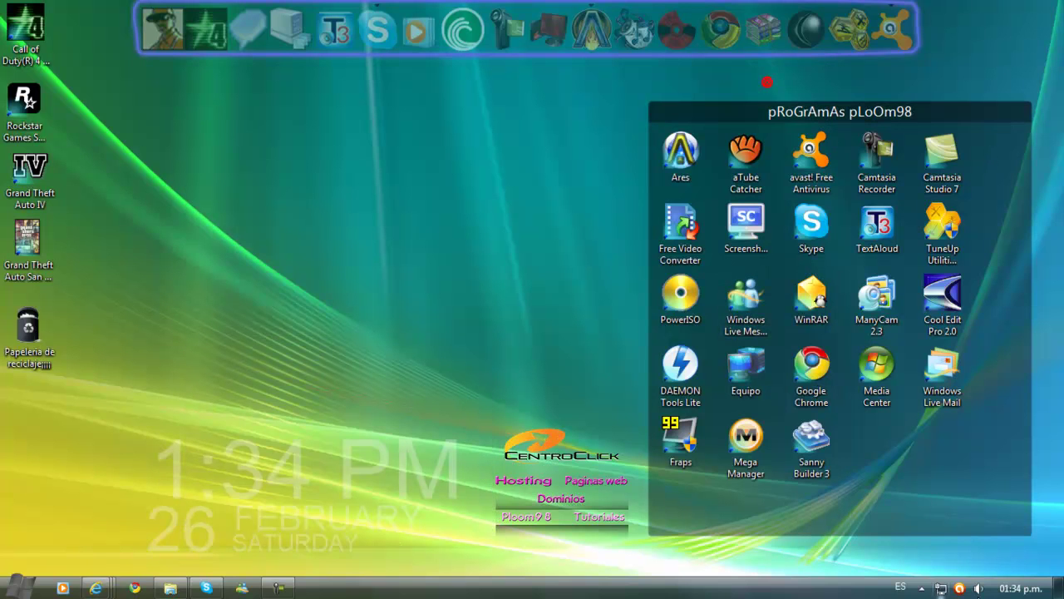
{"action": "left_click", "coordinate": [921, 587]}
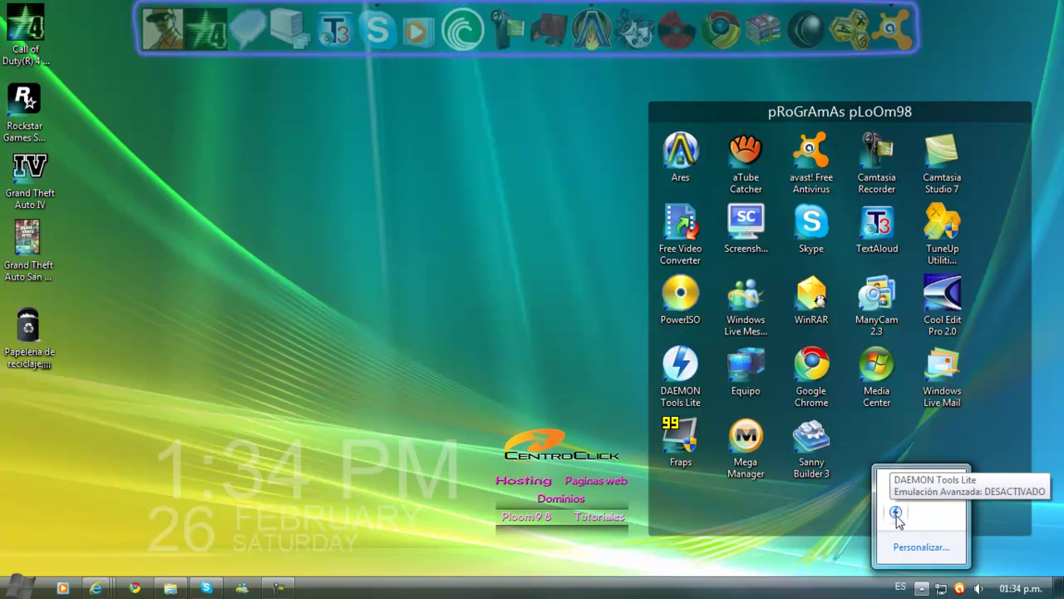
{"action": "left_click", "coordinate": [688, 503]}
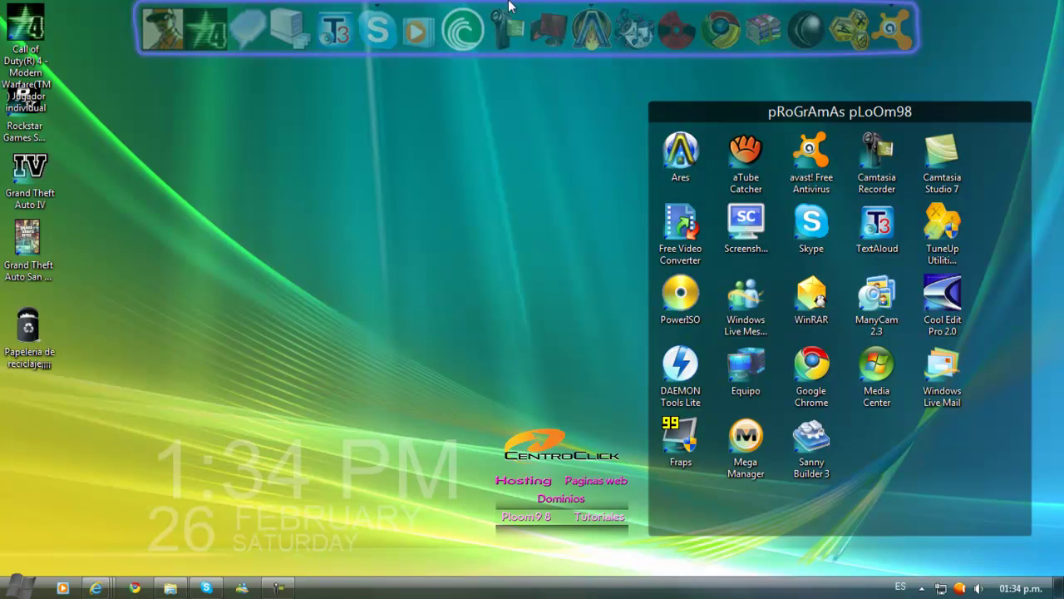
Step: Switch to BitTorrent and move its window up and to the left on the desktop
{"action": "left_click", "coordinate": [466, 35]}
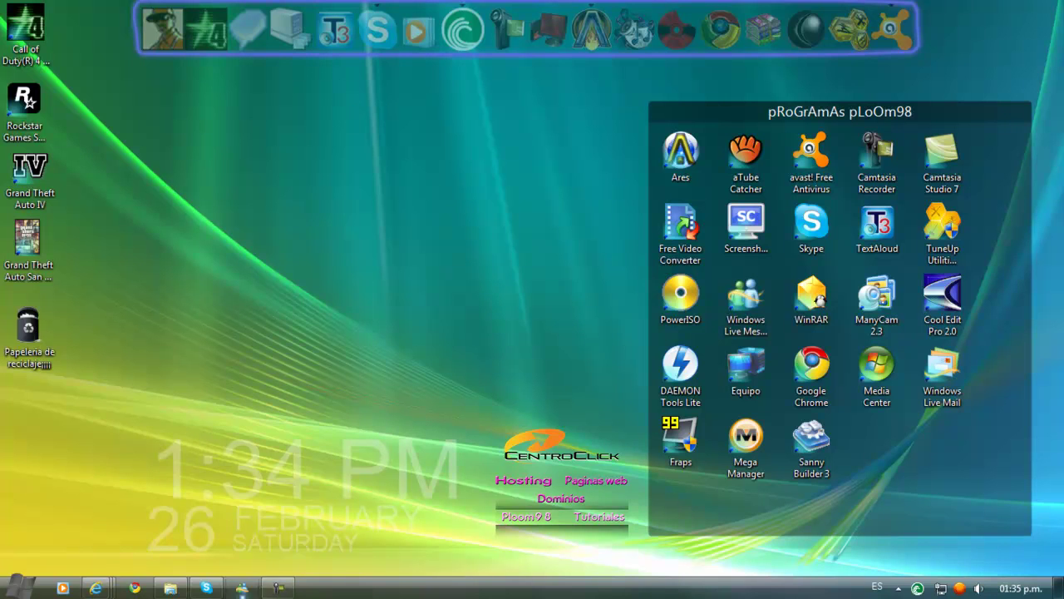
{"action": "left_click", "coordinate": [276, 588]}
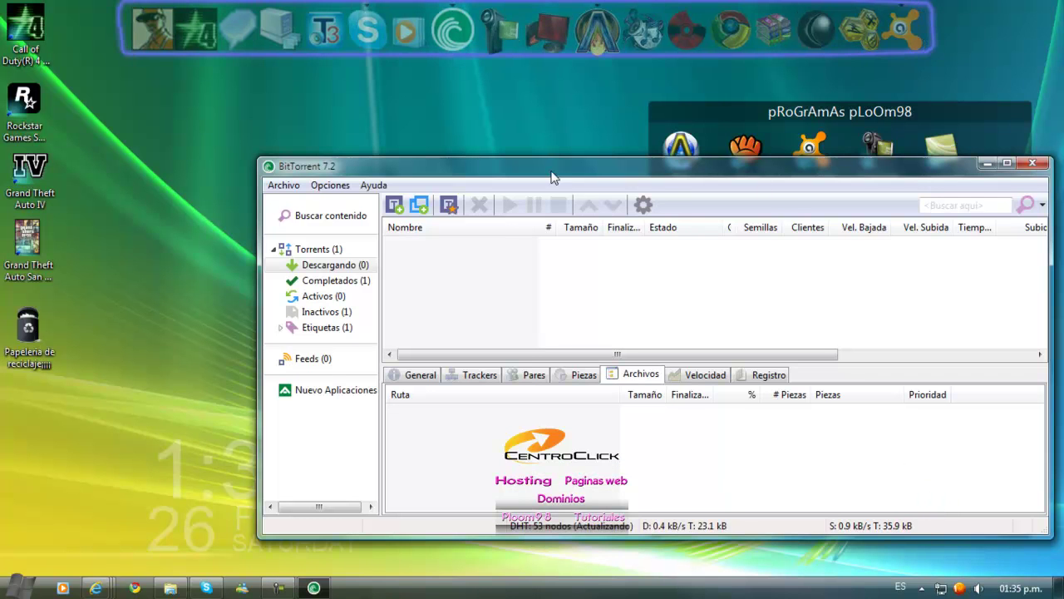
{"action": "left_click_drag", "start_coordinate": [603, 168], "coordinate": [391, 37]}
{"action": "left_click_drag", "start_coordinate": [488, 120], "coordinate": [291, 235]}
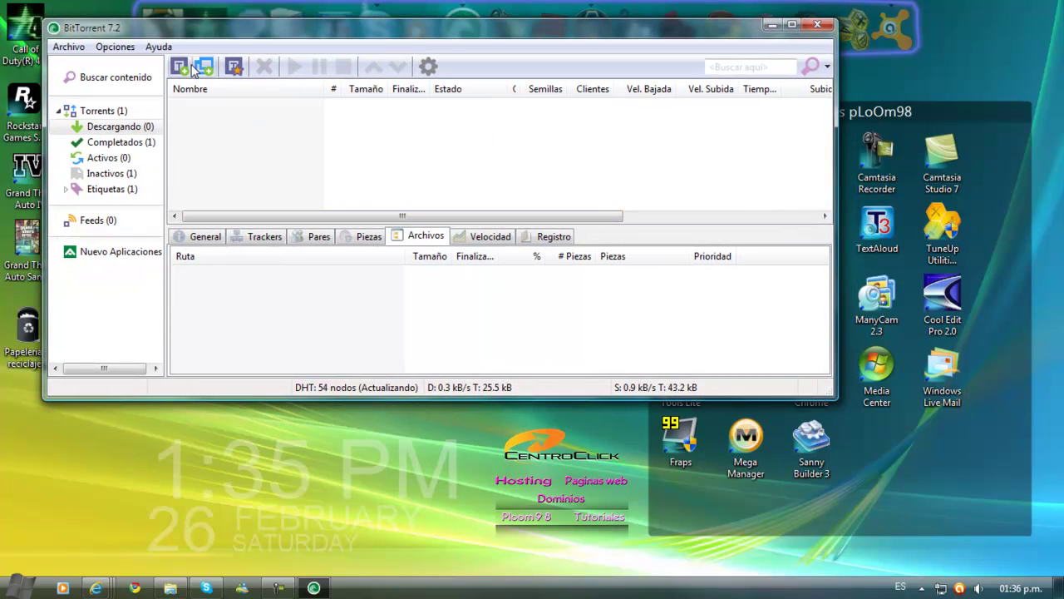
Step: Add the Call.Of.Duty.4.Modern.Warfare torrent from the "TORRENT CALL OF DUTTY 4" folder and select it in the download list
{"action": "left_click", "coordinate": [70, 46]}
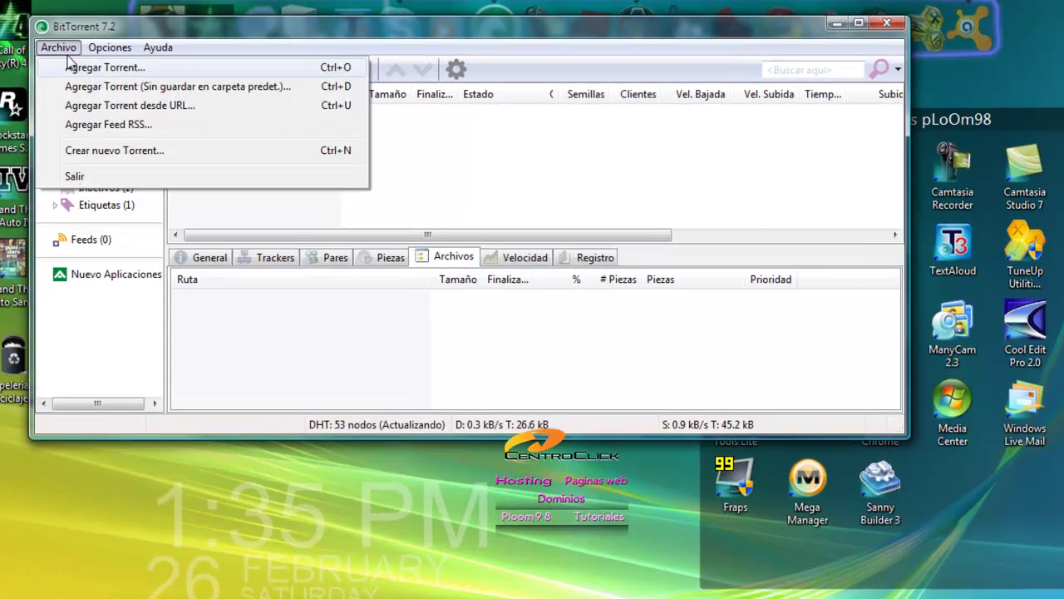
{"action": "left_click", "coordinate": [344, 224]}
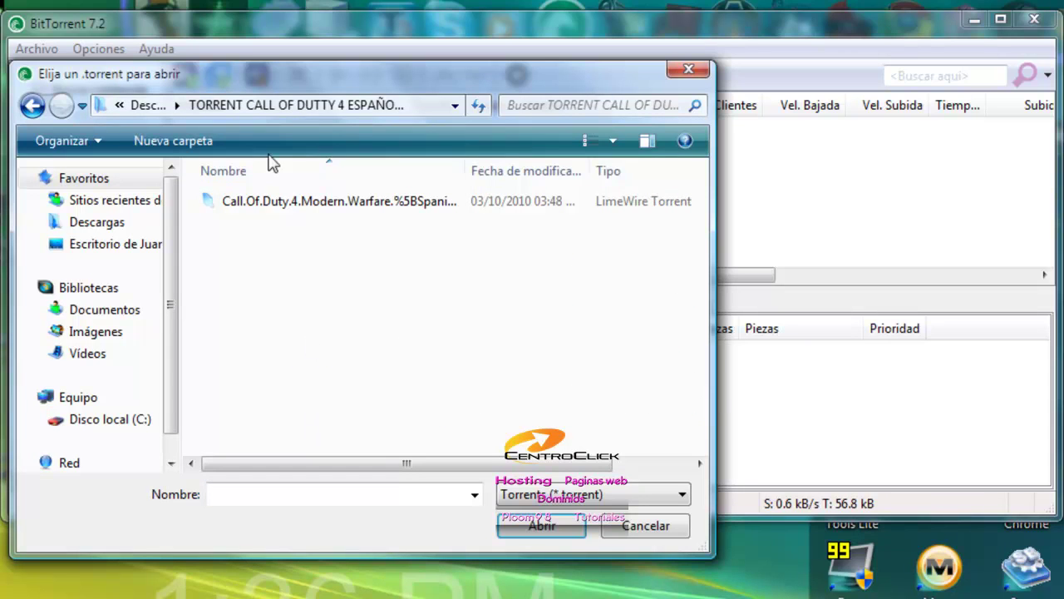
{"action": "left_click_drag", "start_coordinate": [508, 319], "coordinate": [416, 267]}
{"action": "left_click", "coordinate": [331, 202]}
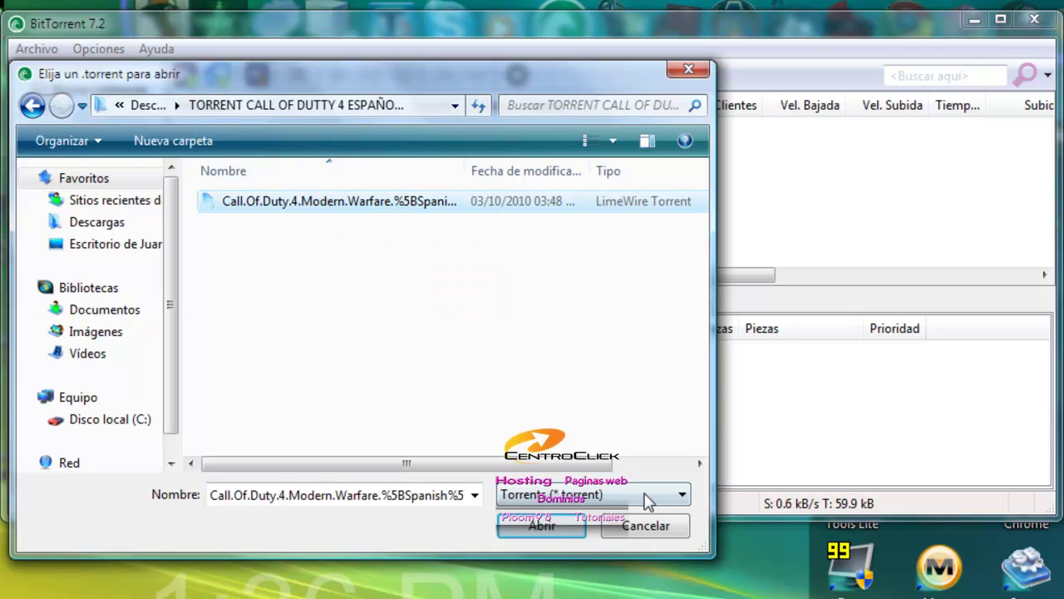
{"action": "left_click", "coordinate": [546, 529]}
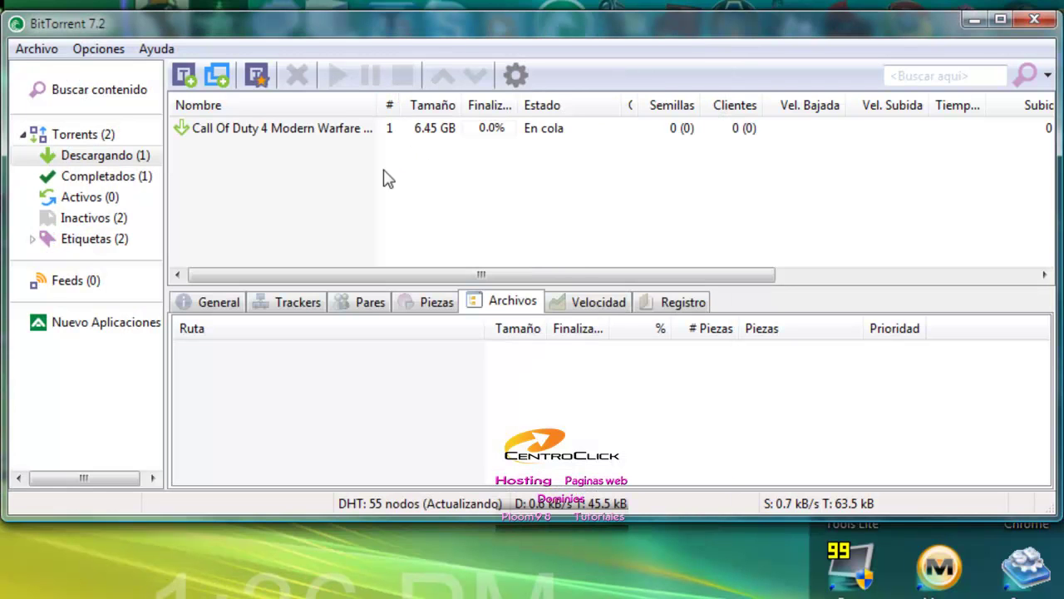
{"action": "left_click", "coordinate": [328, 174]}
{"action": "left_click_drag", "start_coordinate": [669, 244], "coordinate": [194, 121]}
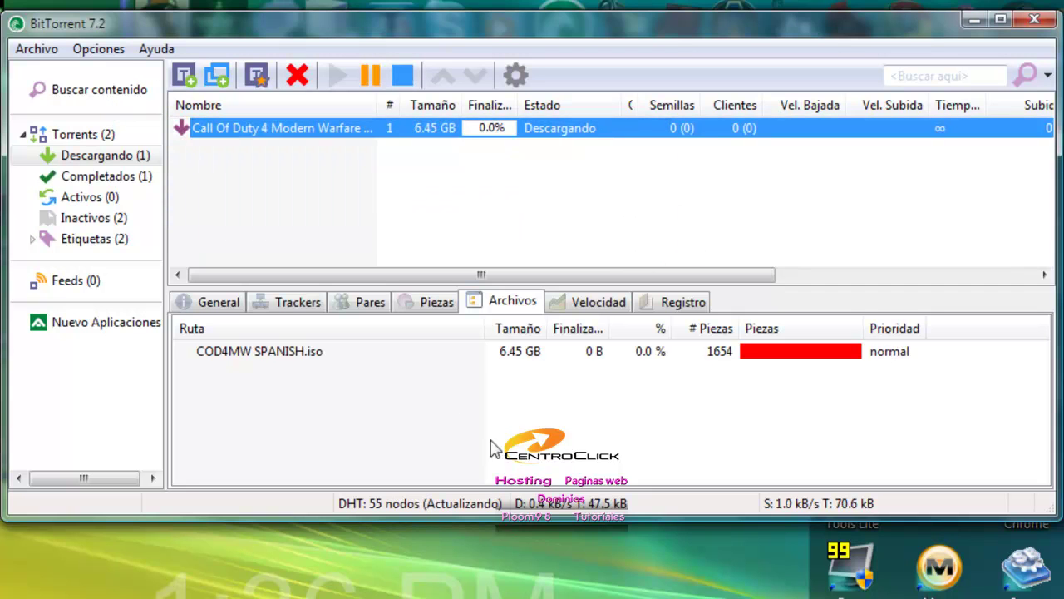
{"action": "left_click", "coordinate": [320, 332]}
{"action": "left_click", "coordinate": [306, 356]}
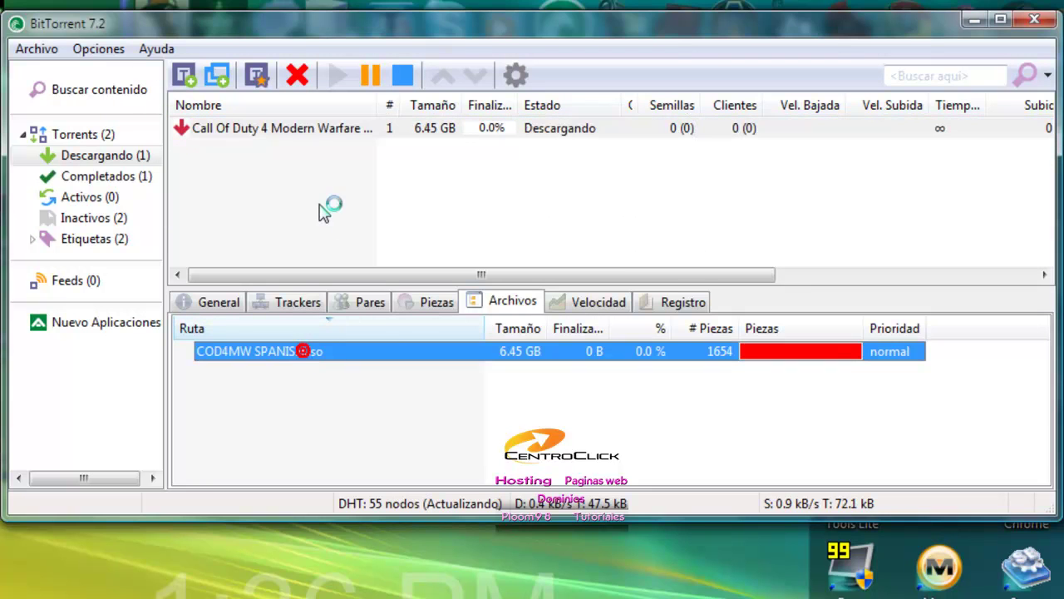
{"action": "left_click_drag", "start_coordinate": [291, 172], "coordinate": [535, 258]}
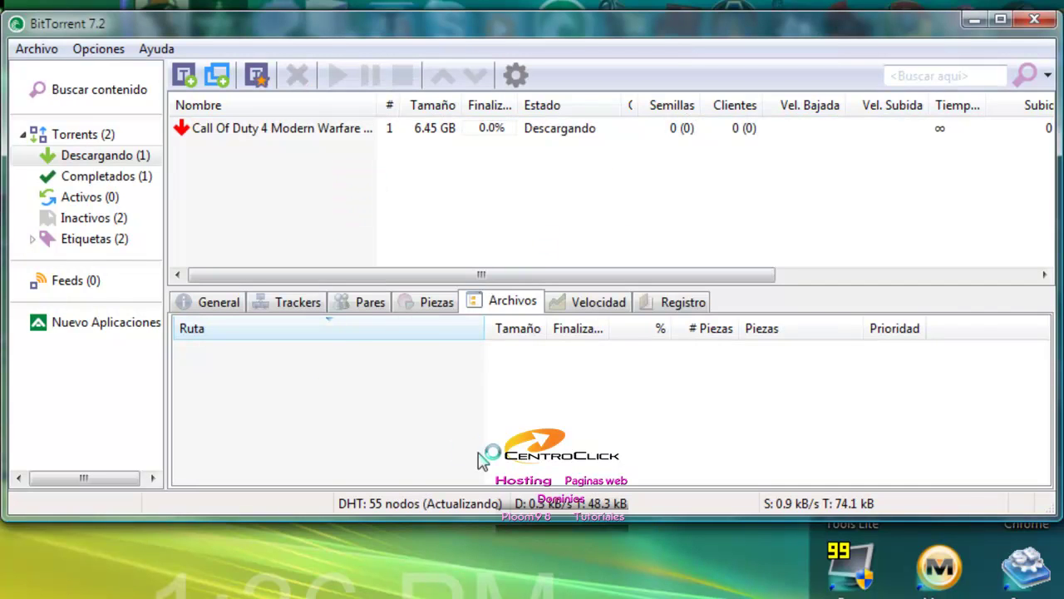
{"action": "left_click", "coordinate": [323, 399]}
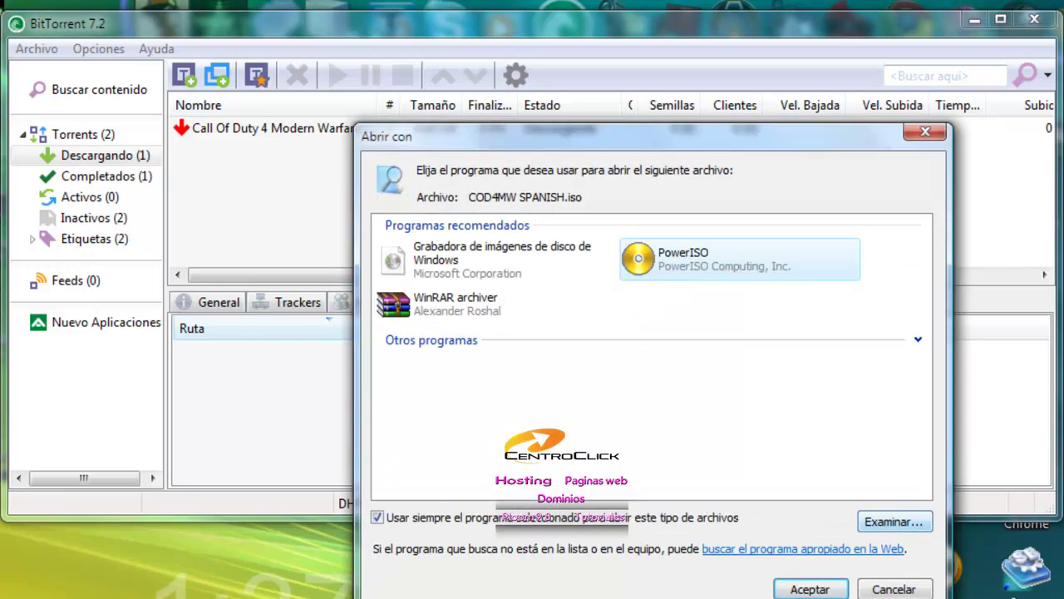
{"action": "left_click", "coordinate": [881, 589]}
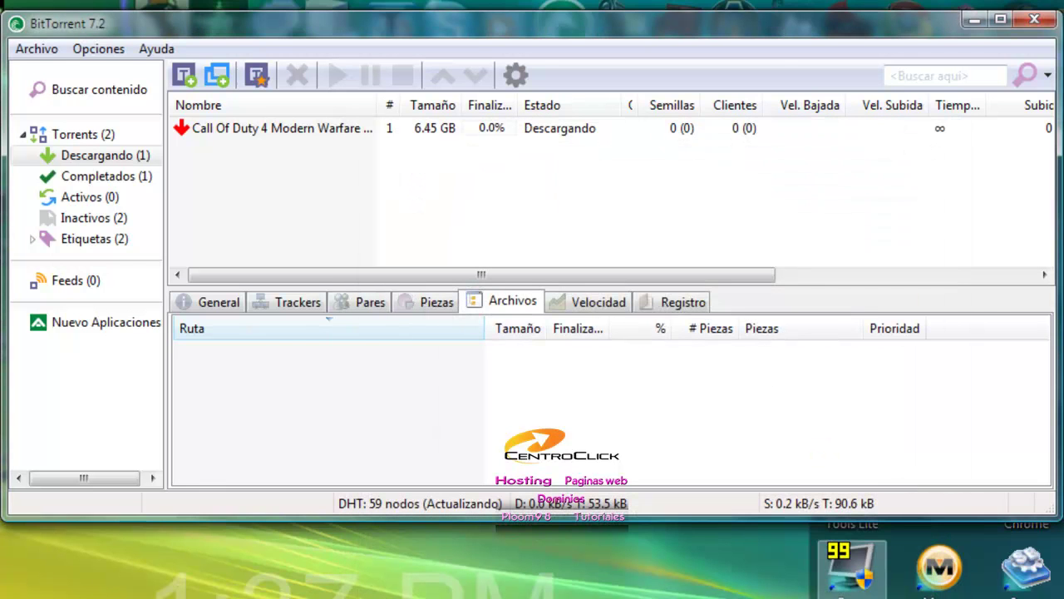
{"action": "left_click_drag", "start_coordinate": [290, 214], "coordinate": [804, 250]}
{"action": "left_click", "coordinate": [787, 218]}
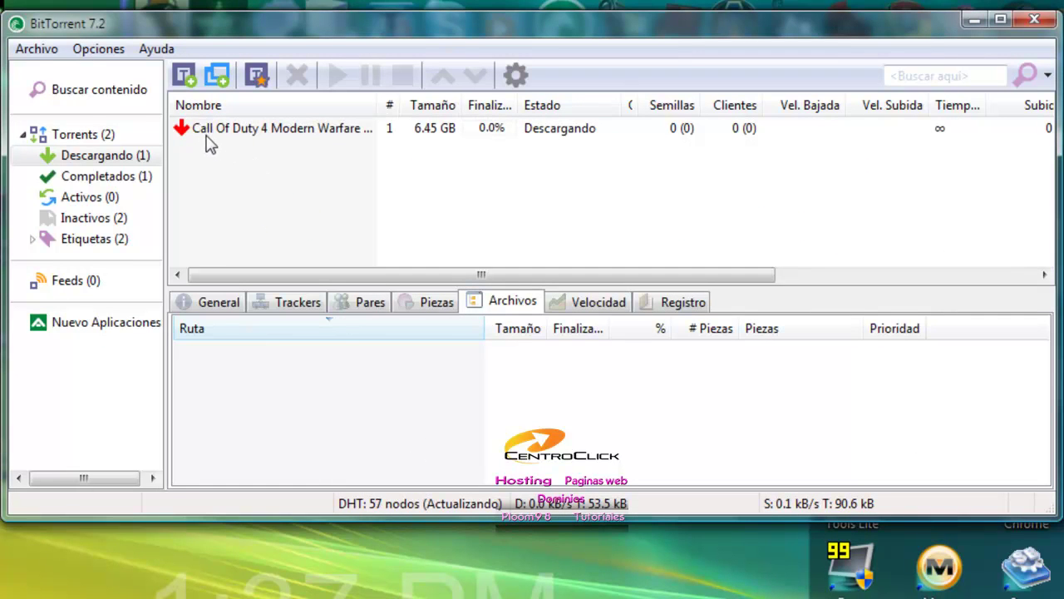
Step: Select the Call Of Duty 4 torrent and set automatic shutdown to "Apagar cuando se completen las descargas"
{"action": "left_click_drag", "start_coordinate": [384, 193], "coordinate": [212, 125]}
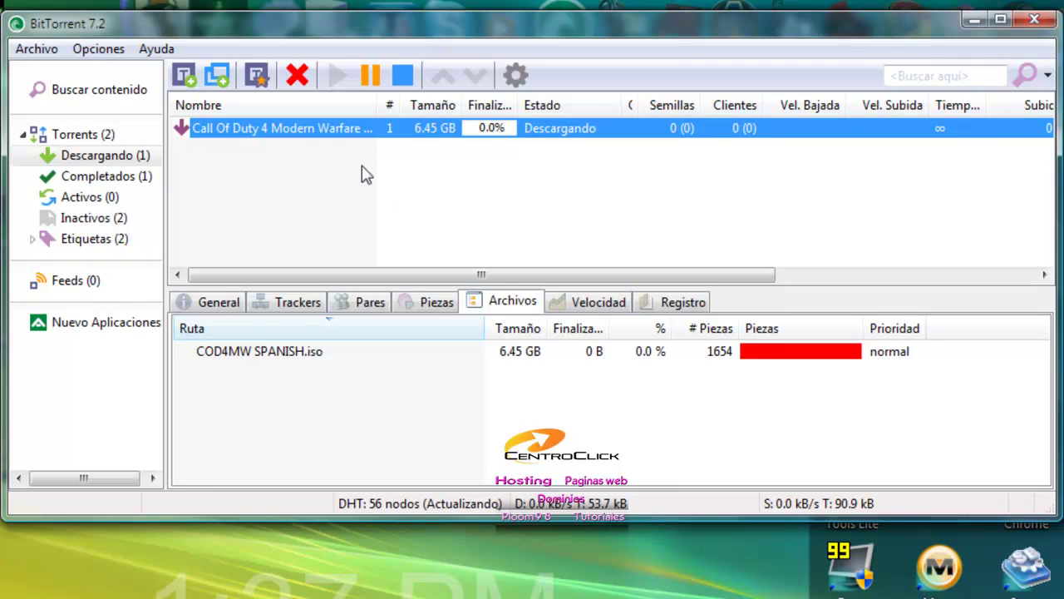
{"action": "left_click", "coordinate": [96, 48]}
{"action": "mouse_move", "coordinate": [257, 371]}
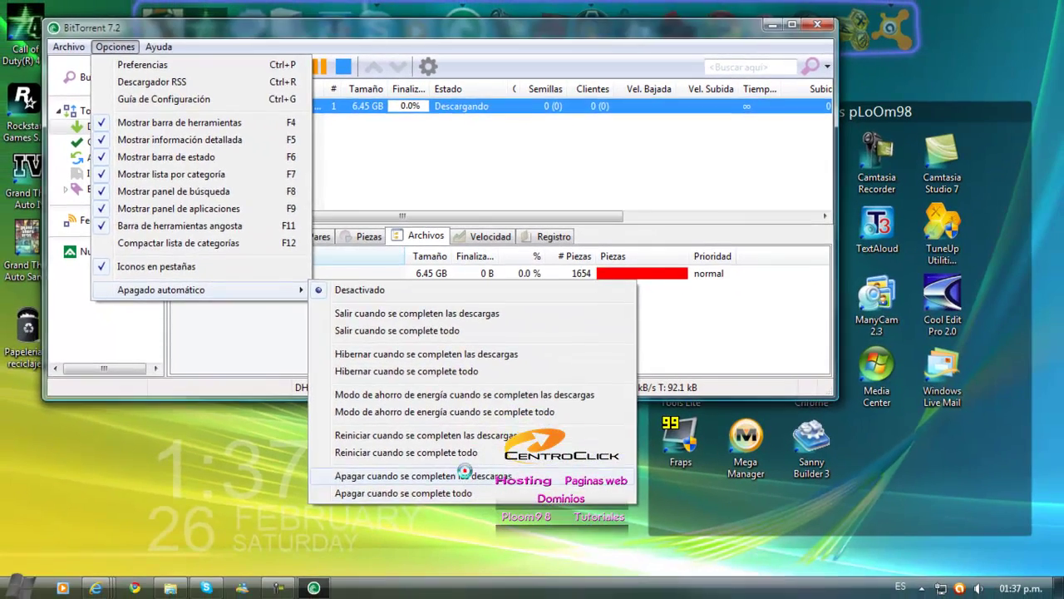
{"action": "left_click", "coordinate": [565, 597]}
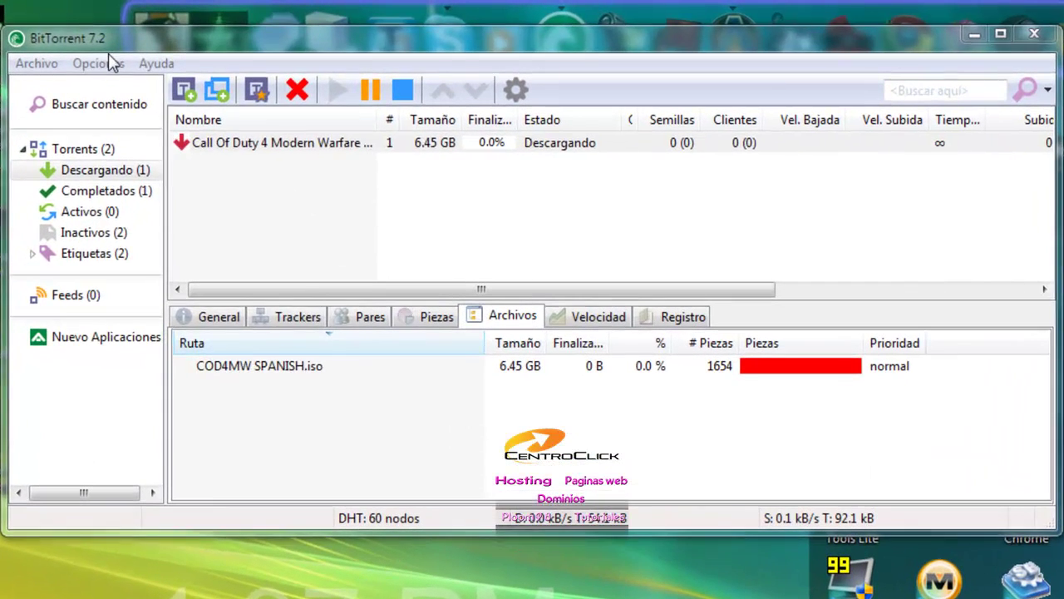
Step: Set automatic shutdown to "Desactivado" and delete the Call Of Duty 4 Modern Warfare torrent, confirming the removal
{"action": "left_click", "coordinate": [111, 63]}
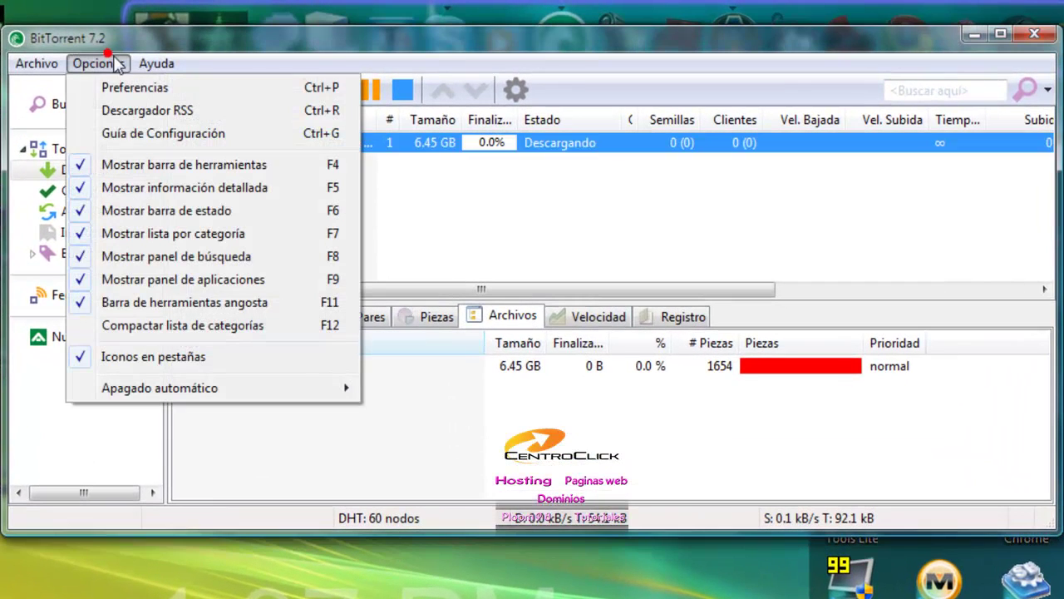
{"action": "mouse_move", "coordinate": [335, 394]}
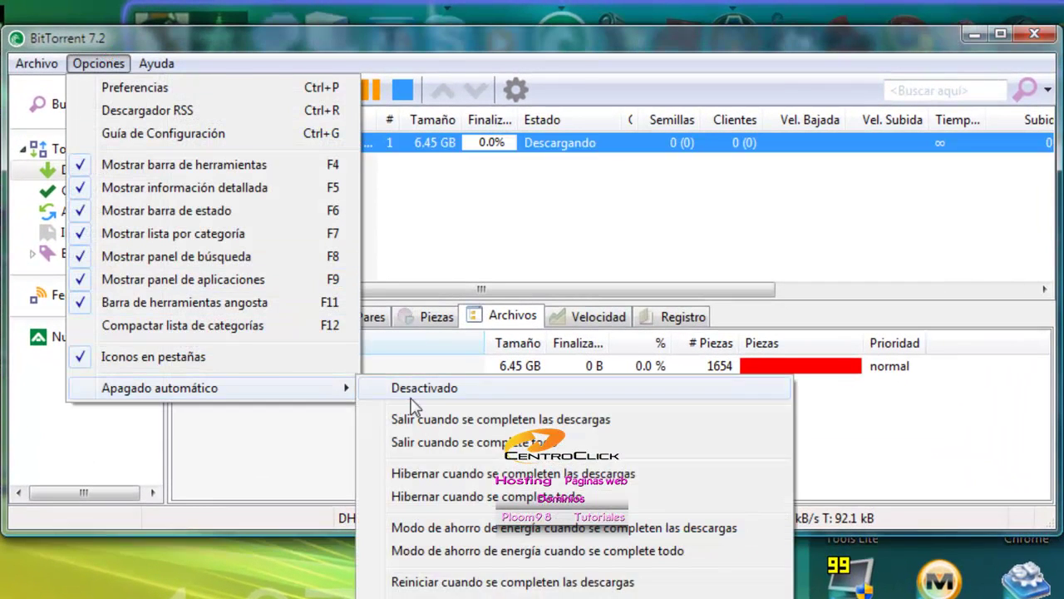
{"action": "left_click", "coordinate": [410, 404]}
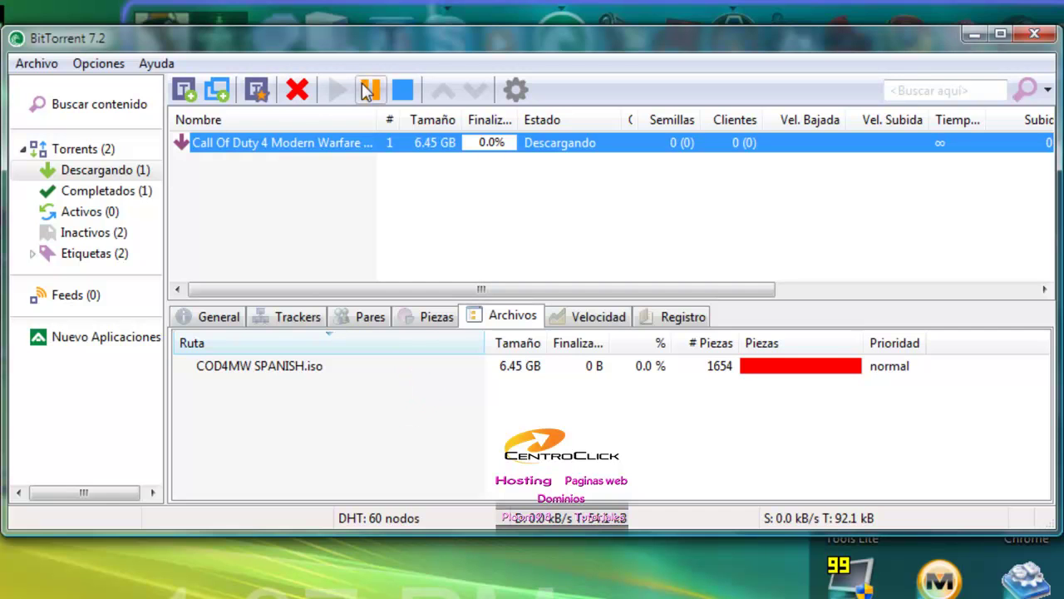
{"action": "left_click", "coordinate": [299, 90]}
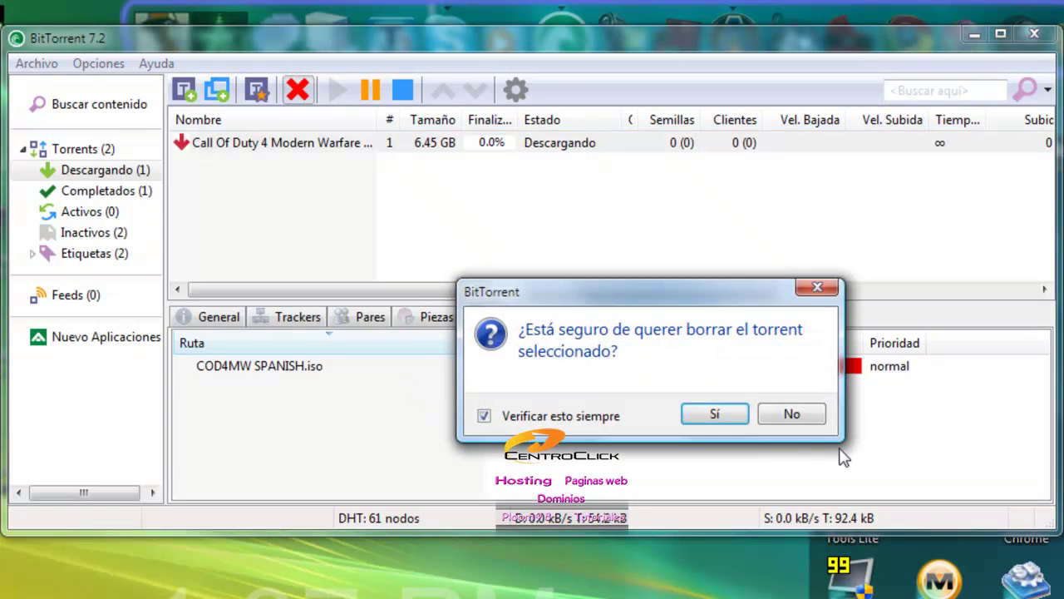
{"action": "left_click", "coordinate": [702, 414]}
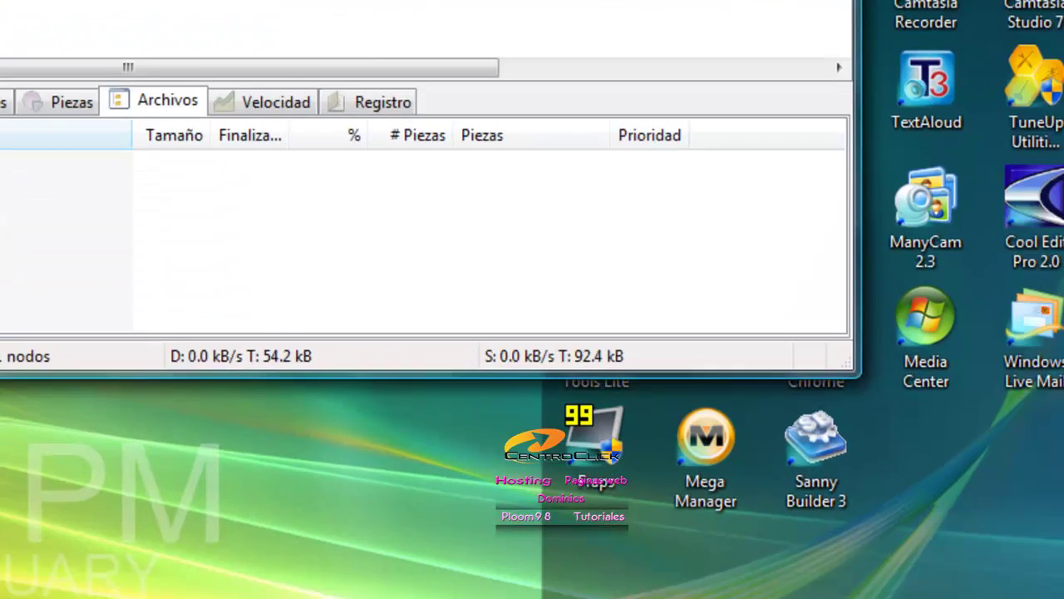
Step: Close BitTorrent and stop the Camtasia screen recording
{"action": "key", "text": "alt+F4"}
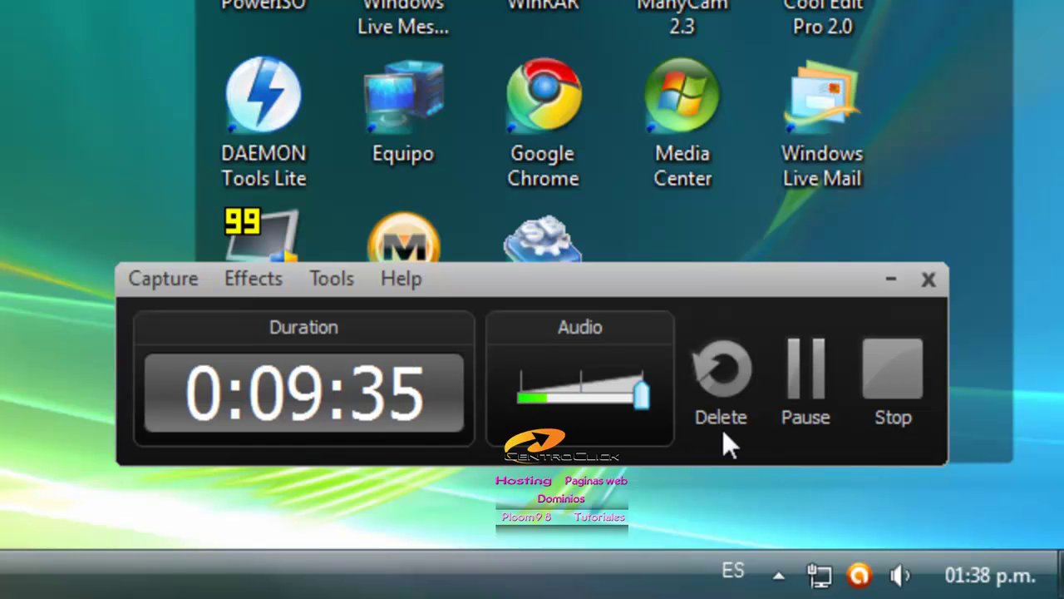
{"action": "left_click", "coordinate": [877, 407]}
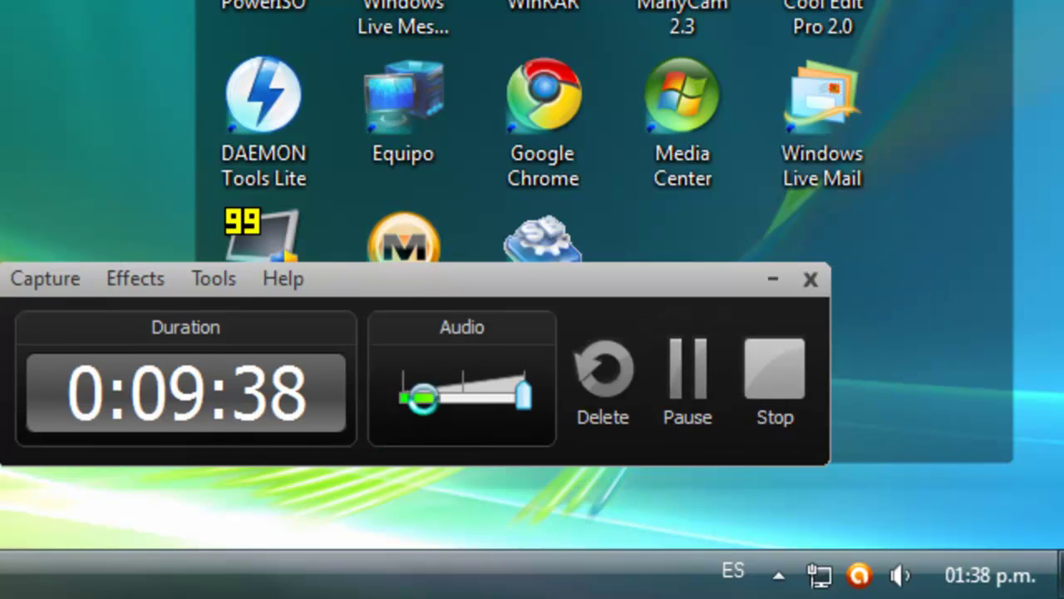